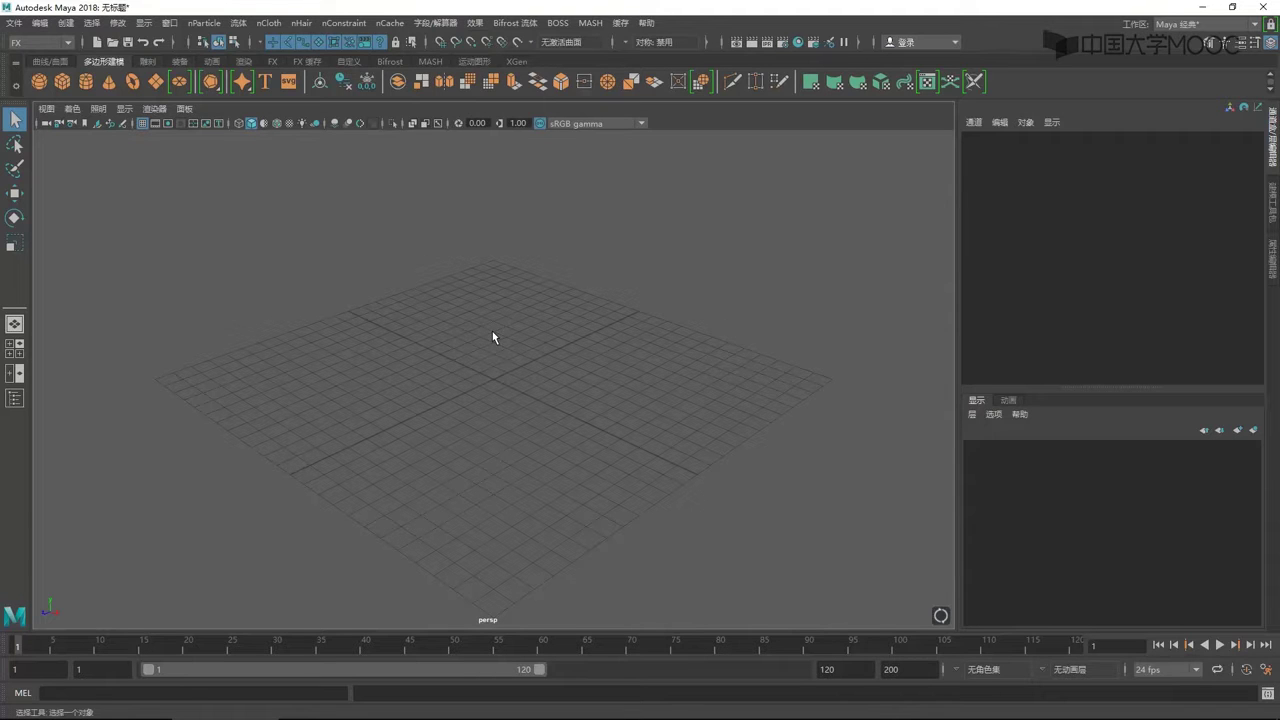
In the front view, create a polygon sphere and move it with grid snapping to X -8
key("space")
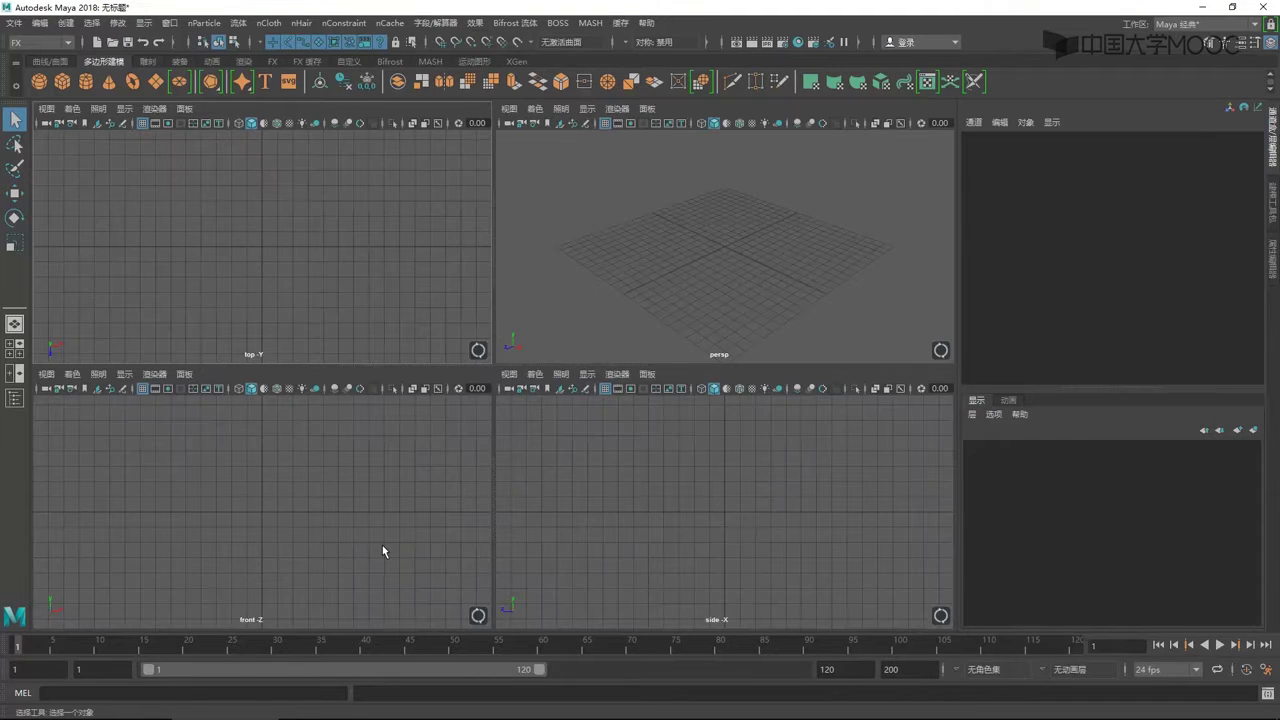
key("space")
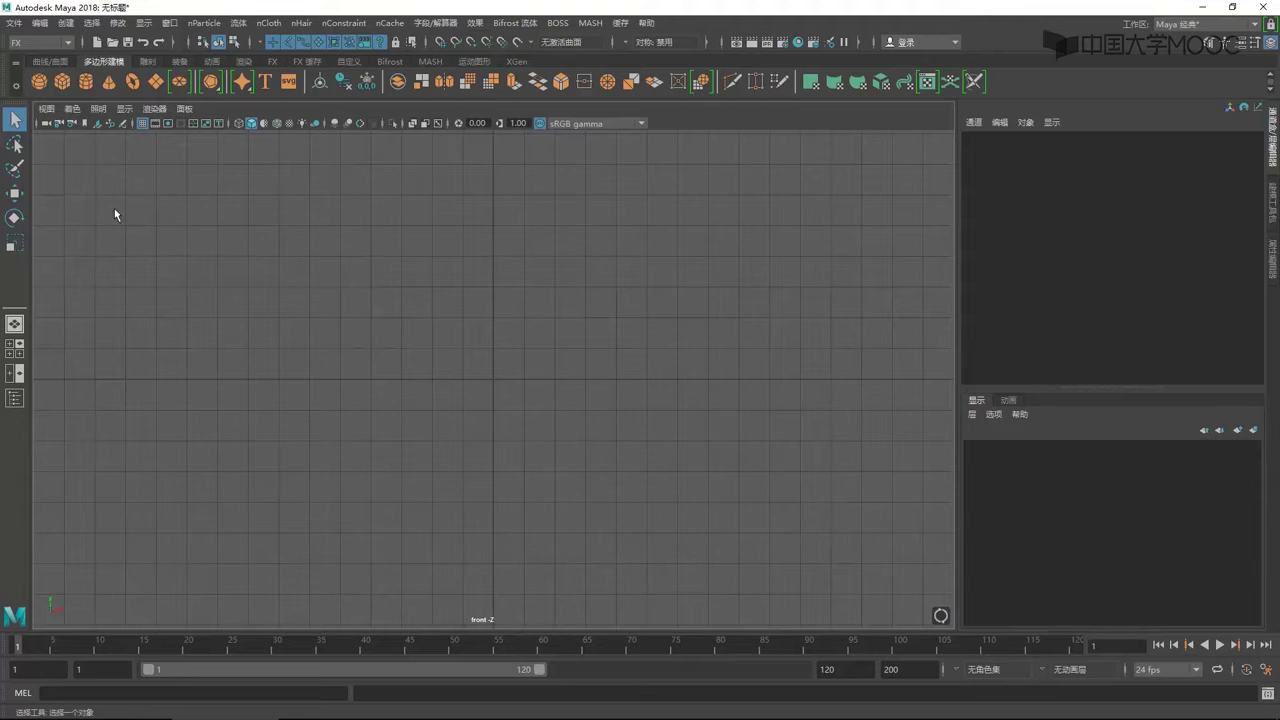
left_click(40, 84)
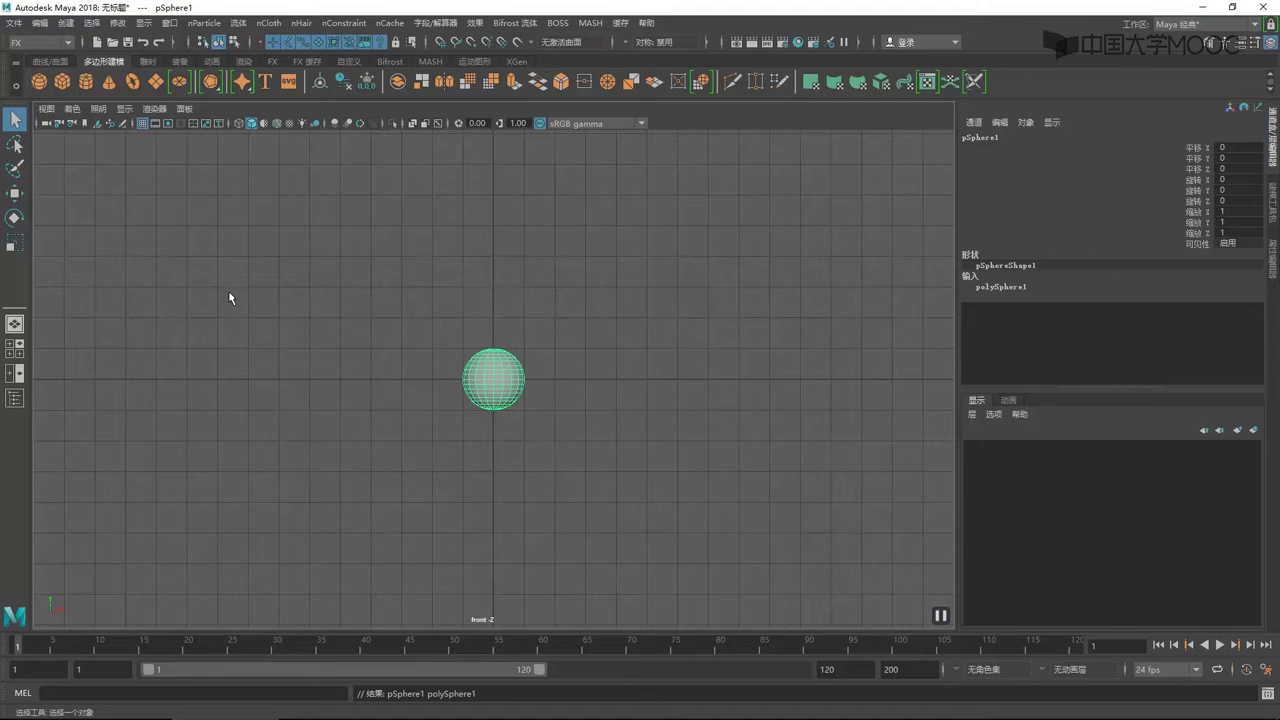
left_click(14, 193)
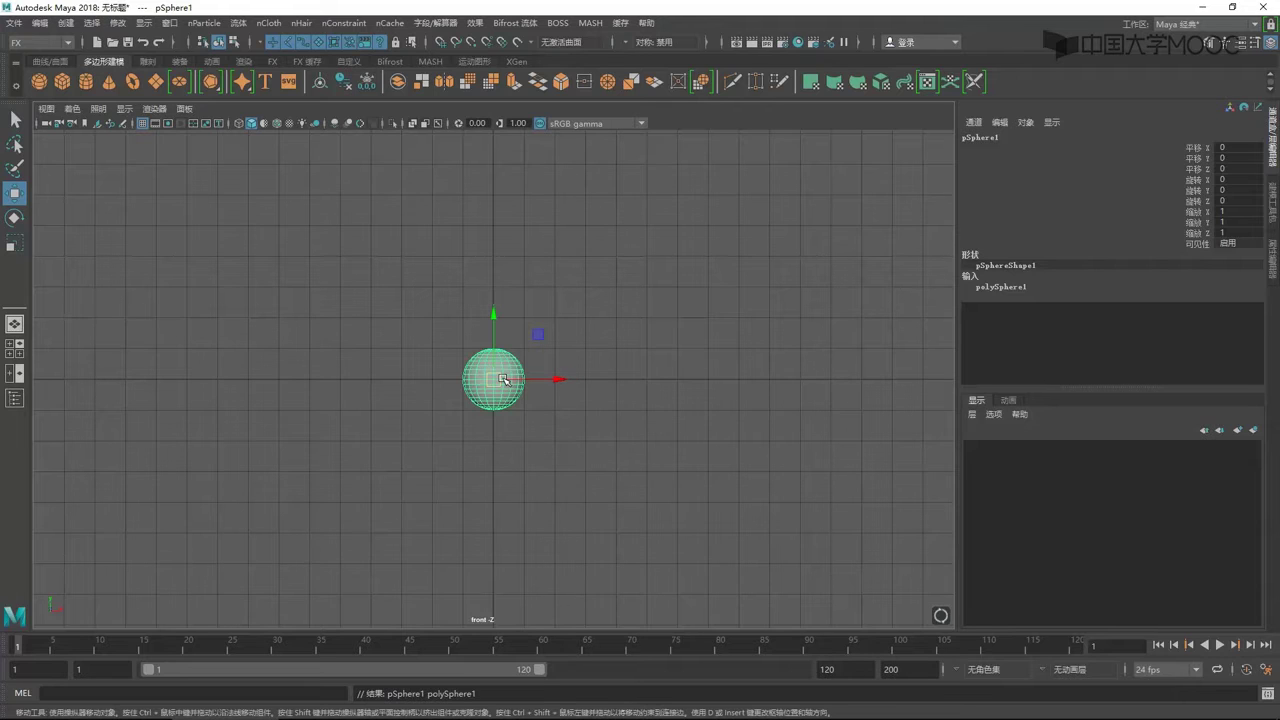
key("x")
left_click_drag(504, 380, 248, 383)
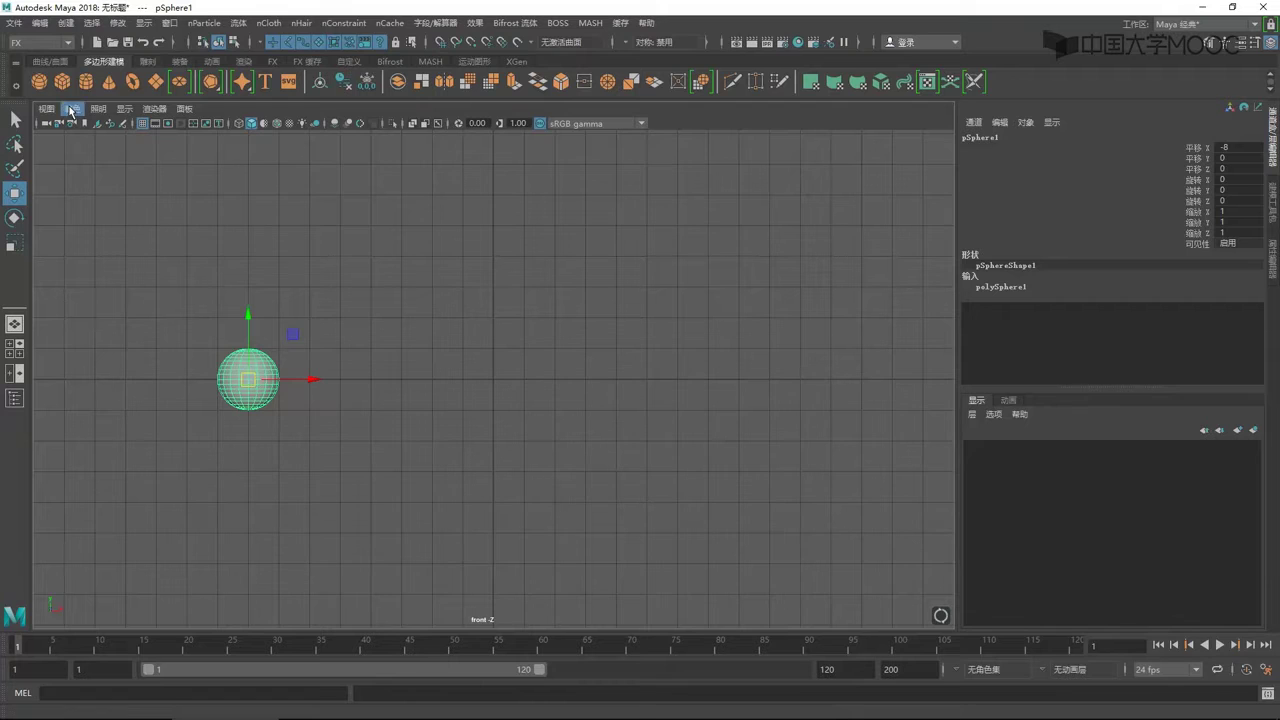
Add two more polygon spheres to the row, grid-snapped to X -6 and X -4
left_click(40, 80)
key("x")
left_click_drag(495, 389, 311, 390)
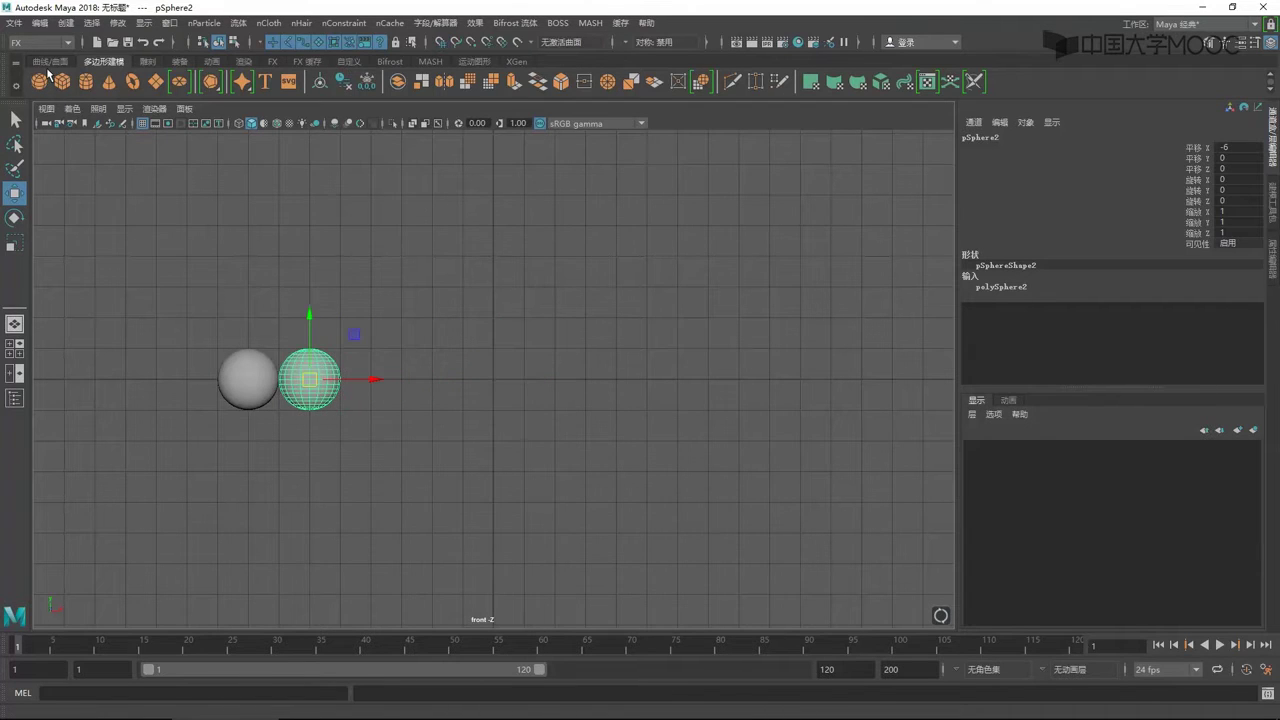
left_click(40, 80)
key("x")
left_click_drag(500, 388, 378, 392)
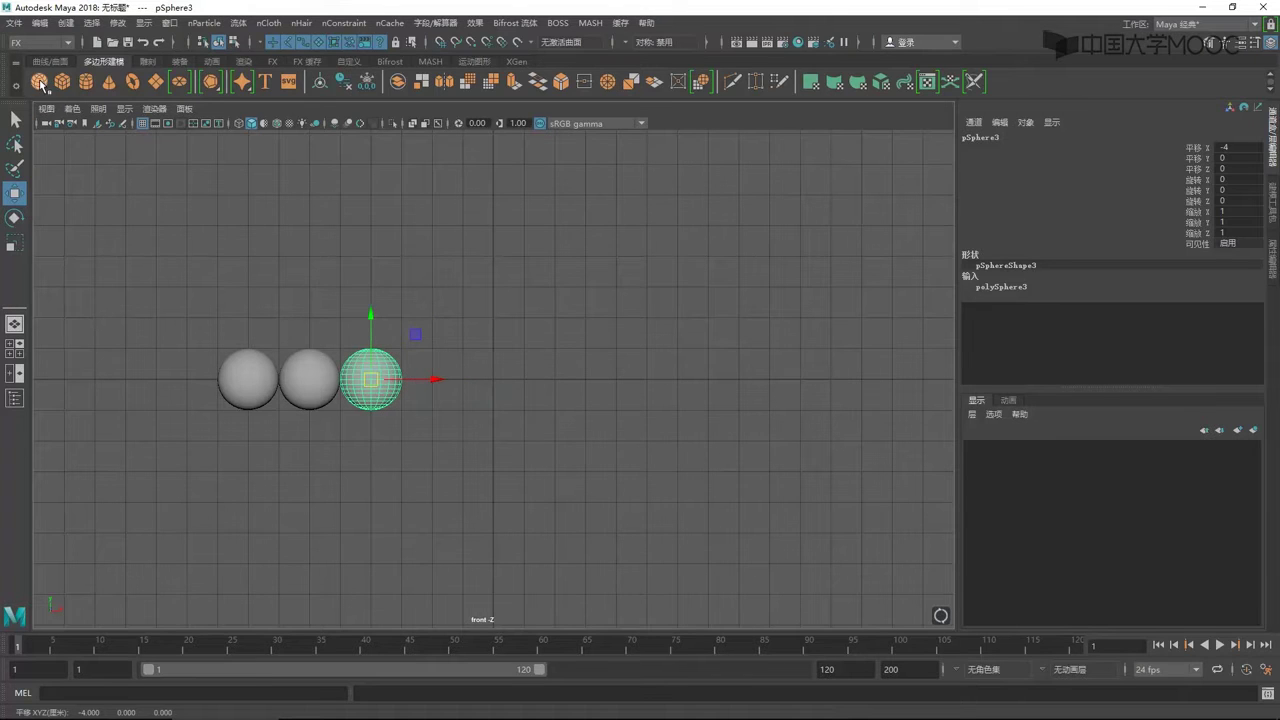
Create another two polygon spheres, placing one at X -2 and leaving the other at the origin
left_click(40, 80)
left_click_drag(558, 379, 496, 379)
left_click(40, 80)
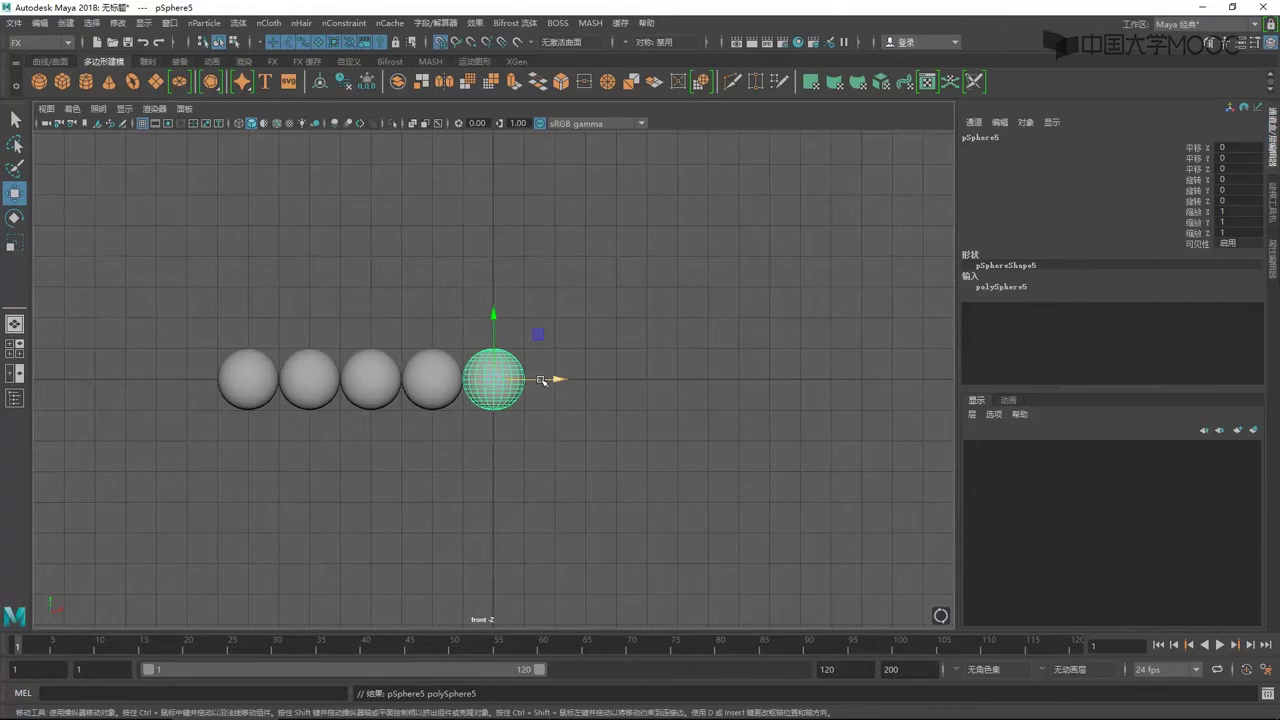
Continue the row past the origin with two polygon spheres snapped to X 2 and X 4
left_click(40, 82)
key("x")
left_click_drag(547, 382, 604, 385)
key("g")
key("x")
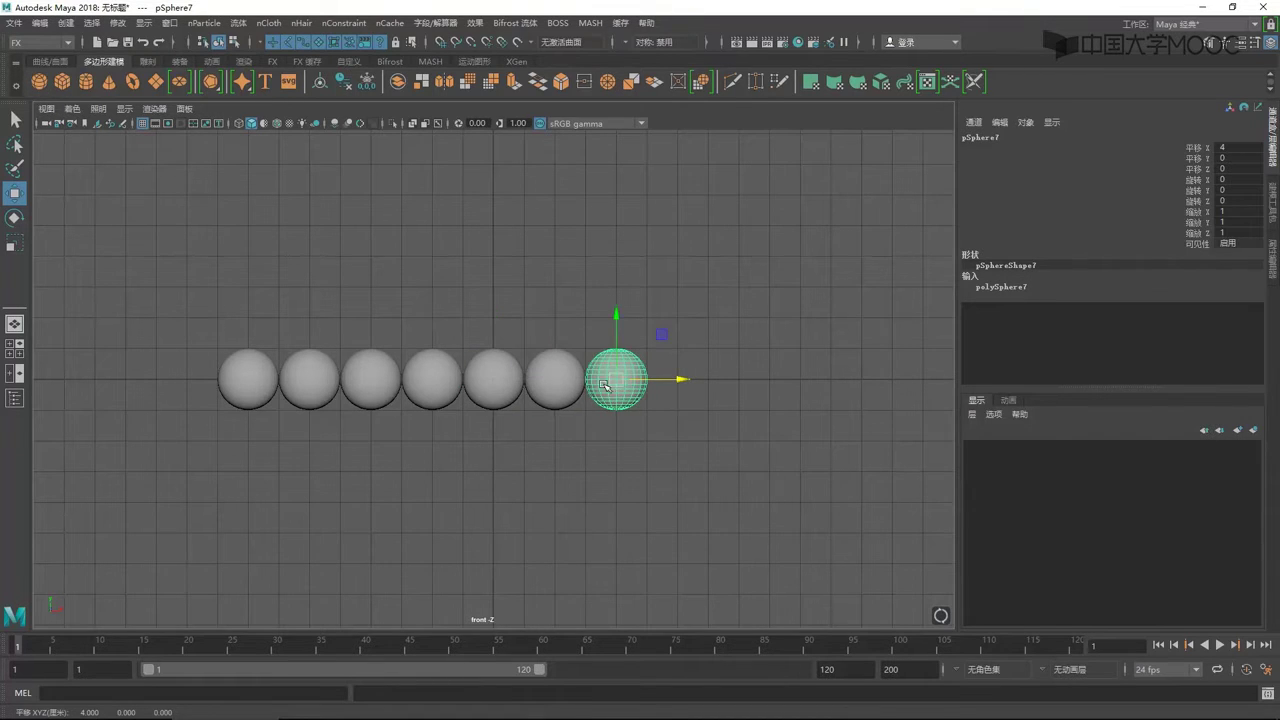
Complete the row of nine spheres with two polygon spheres snapped to X 6 and X 8
key("g")
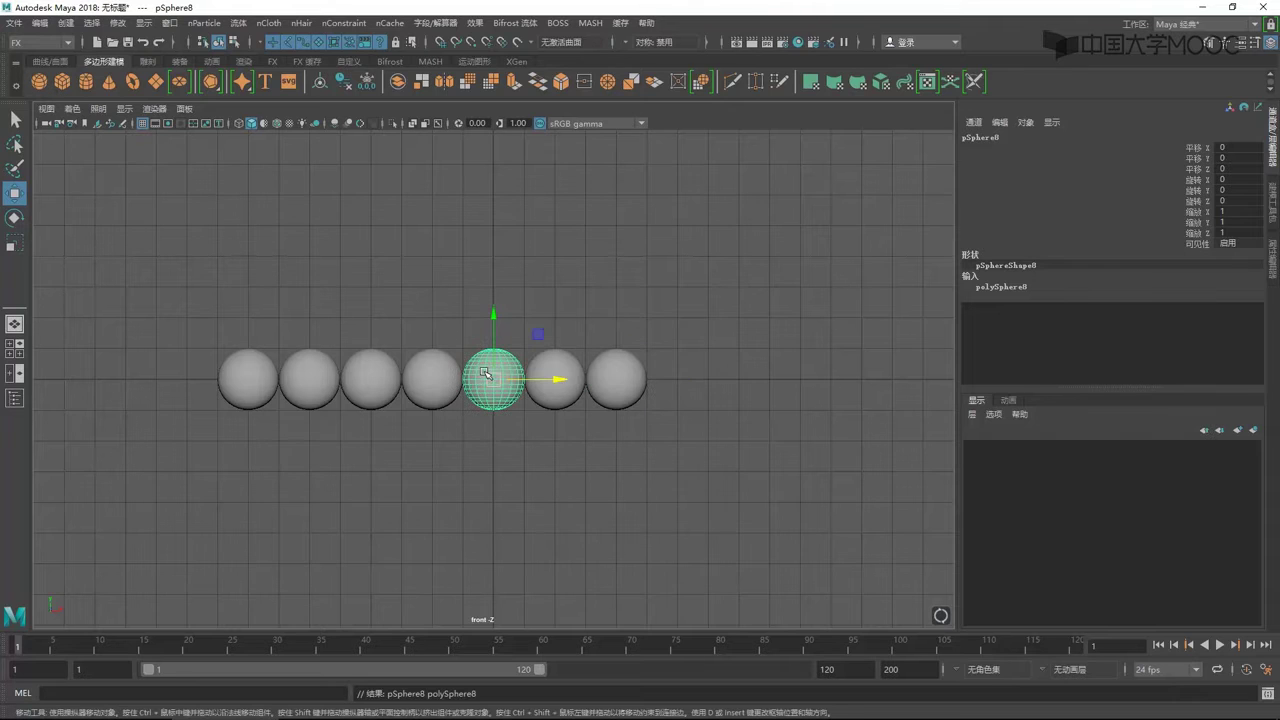
key("x")
left_click_drag(548, 383, 670, 405)
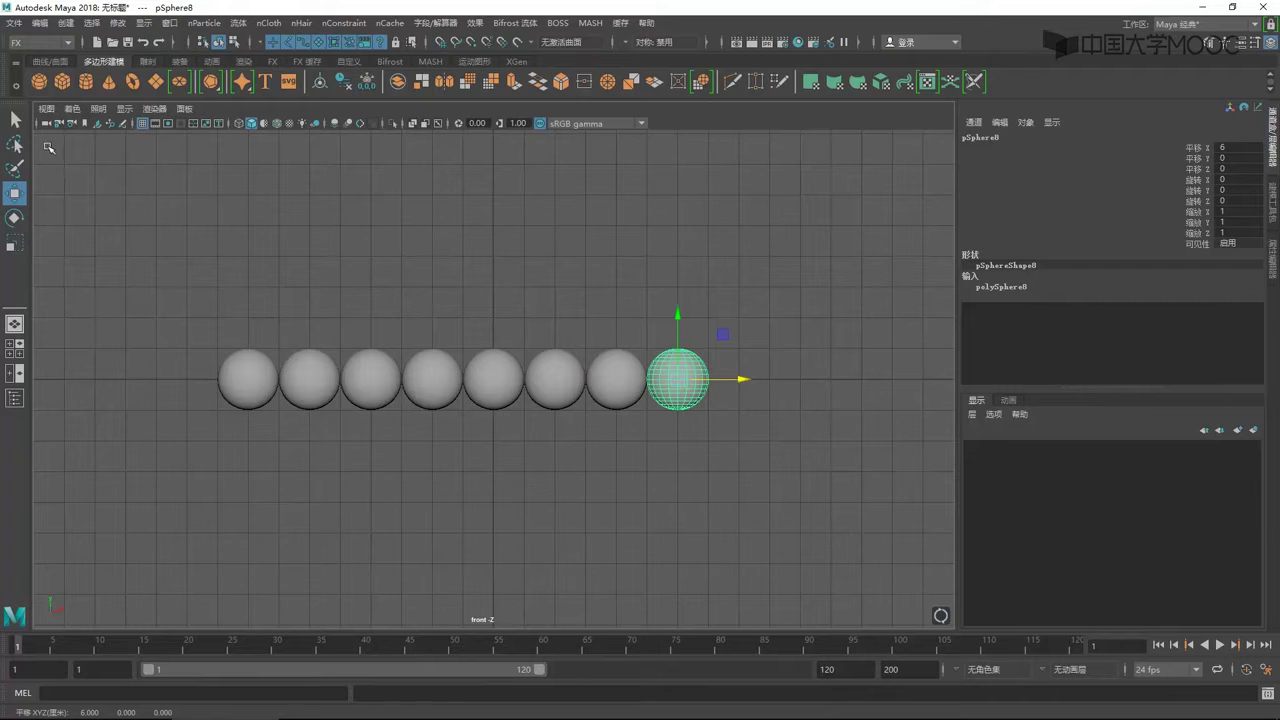
left_click(38, 81)
key("x")
left_click_drag(518, 380, 764, 381)
scroll(594, 357, "down", 1)
scroll(595, 359, "down", 1)
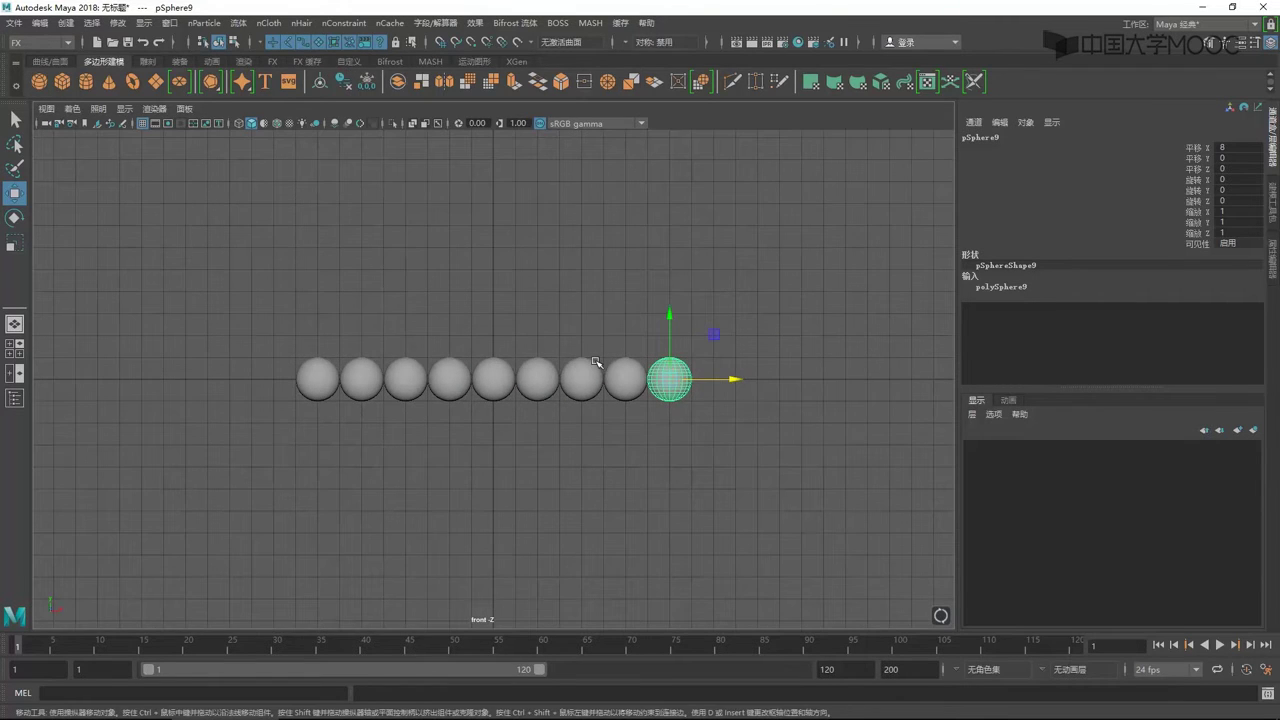
Turn all nine spheres into active rigid bodies
left_click_drag(248, 332, 872, 445)
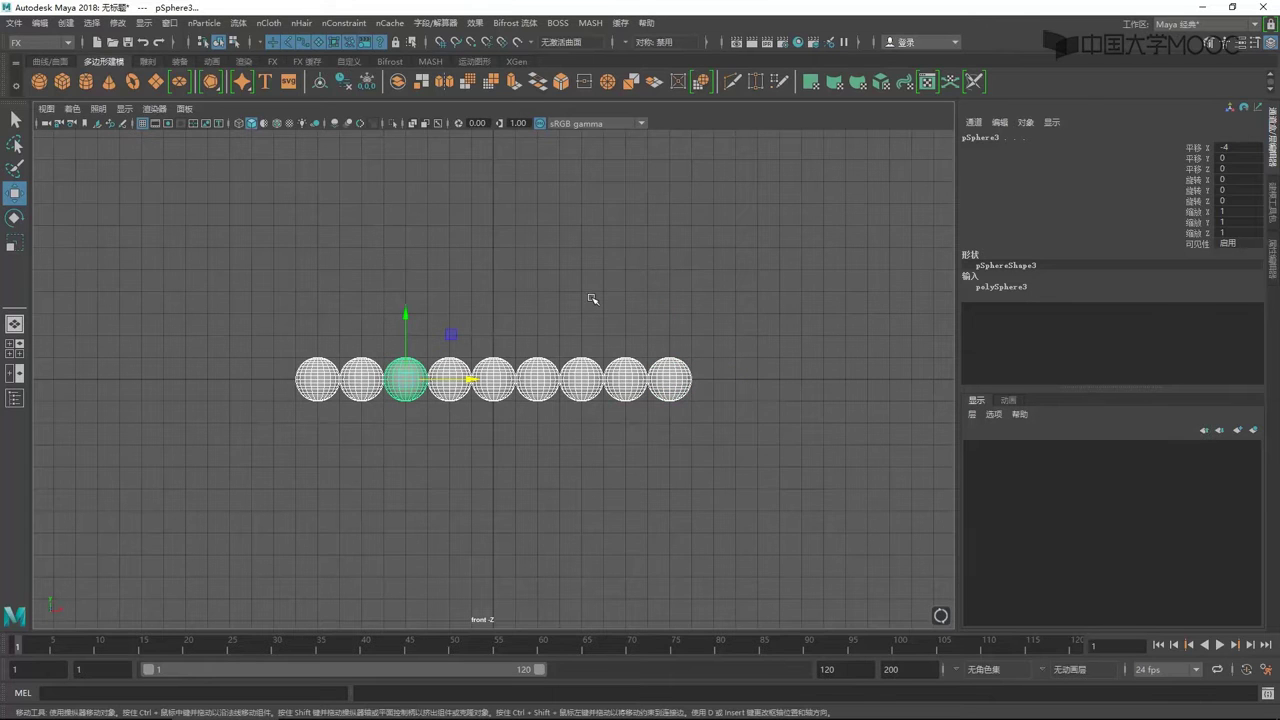
left_click(435, 22)
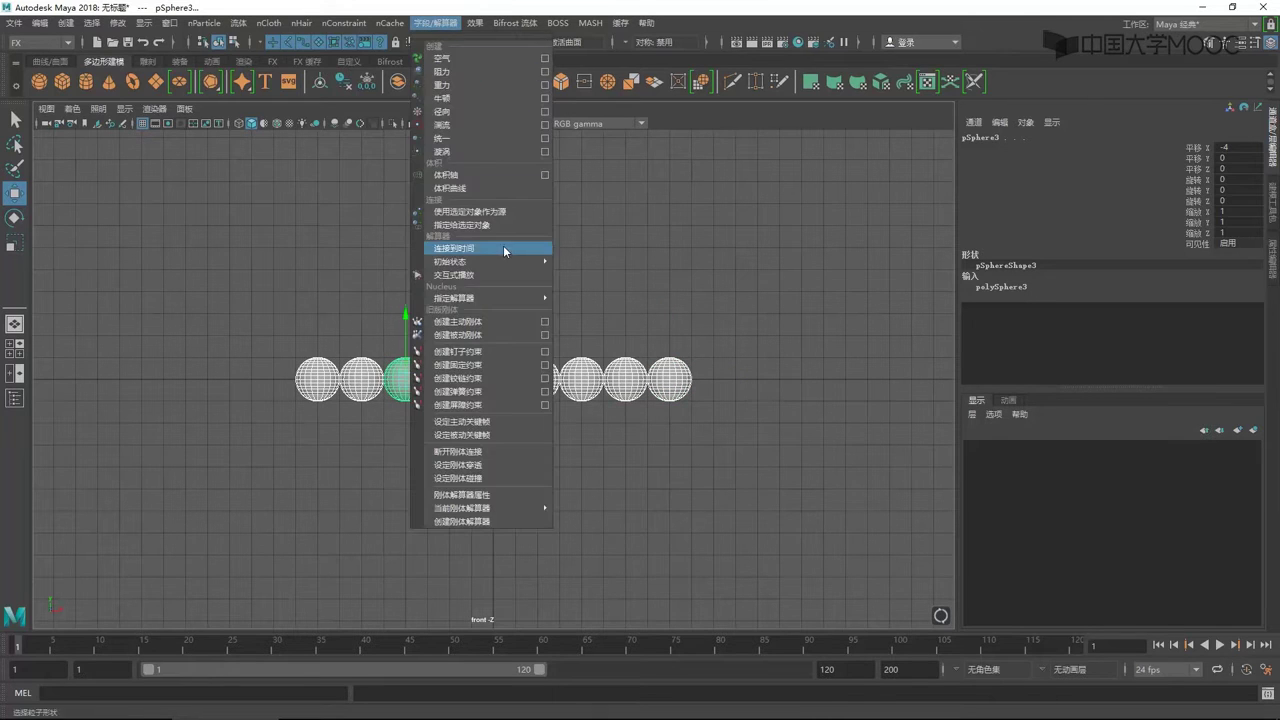
left_click(486, 322)
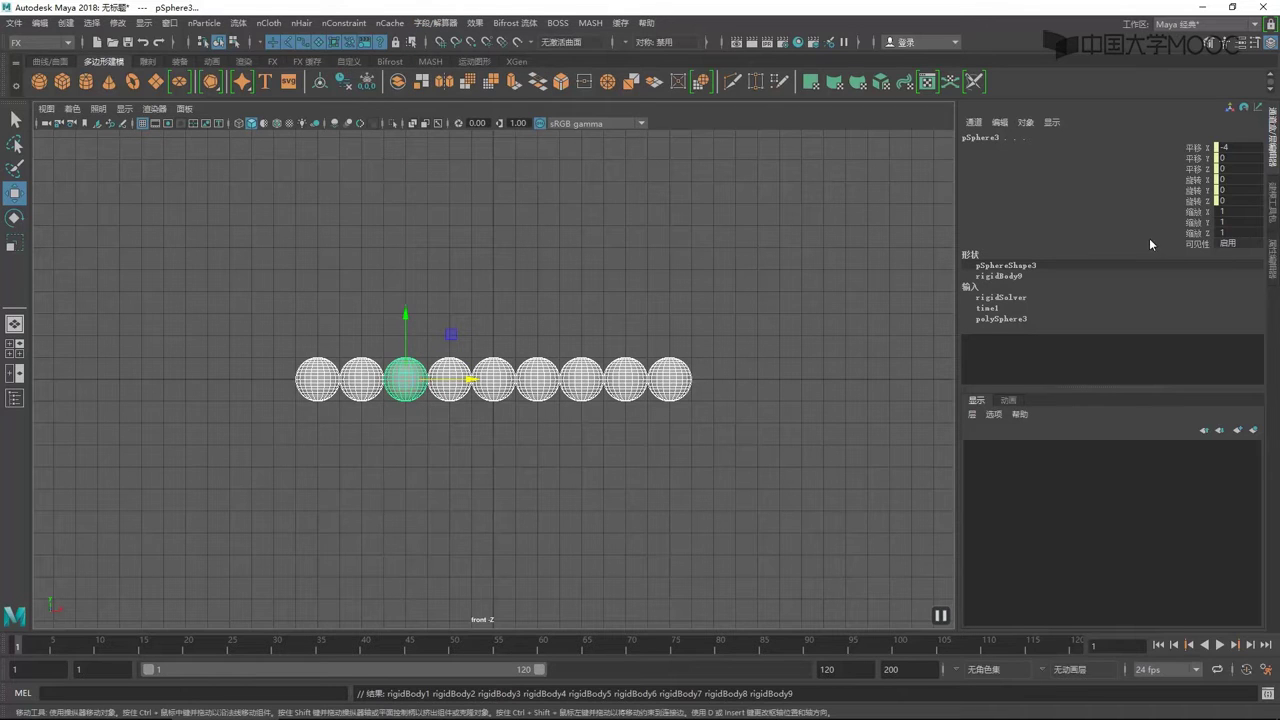
Set the rigid body mass of all selected spheres to 30 and clear the selection
left_click(1003, 276)
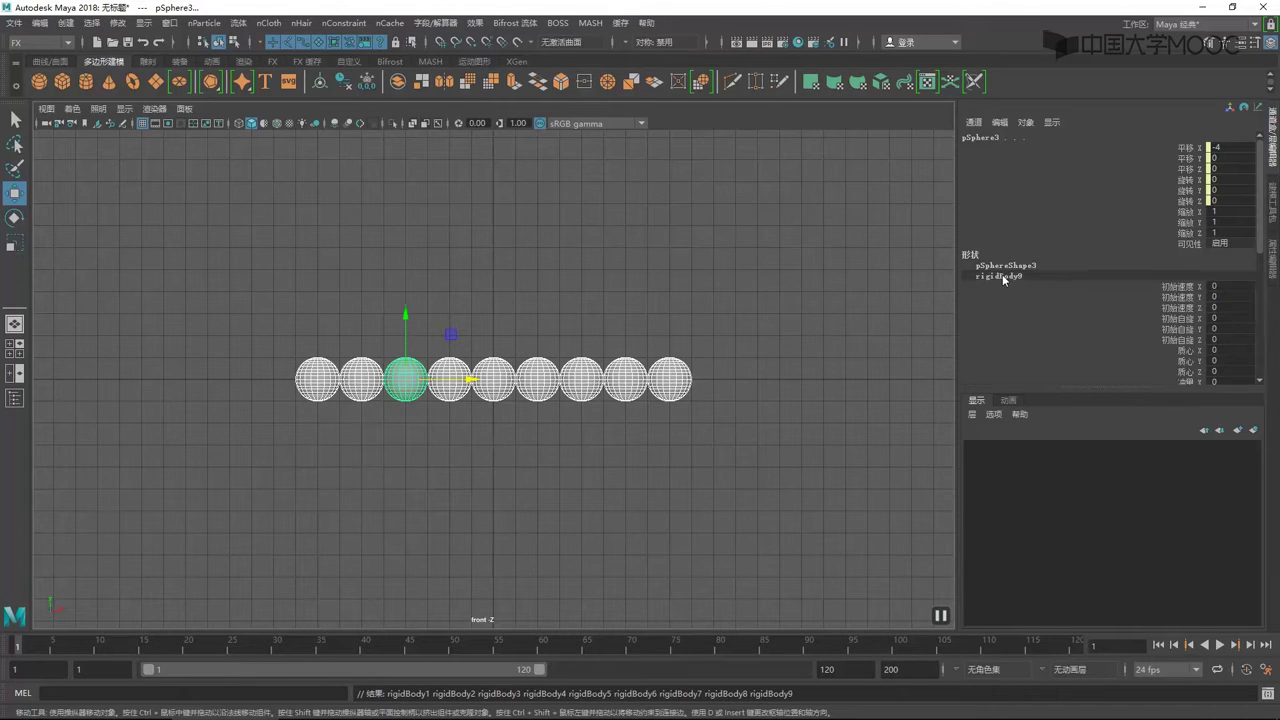
left_click_drag(1258, 237, 1258, 315)
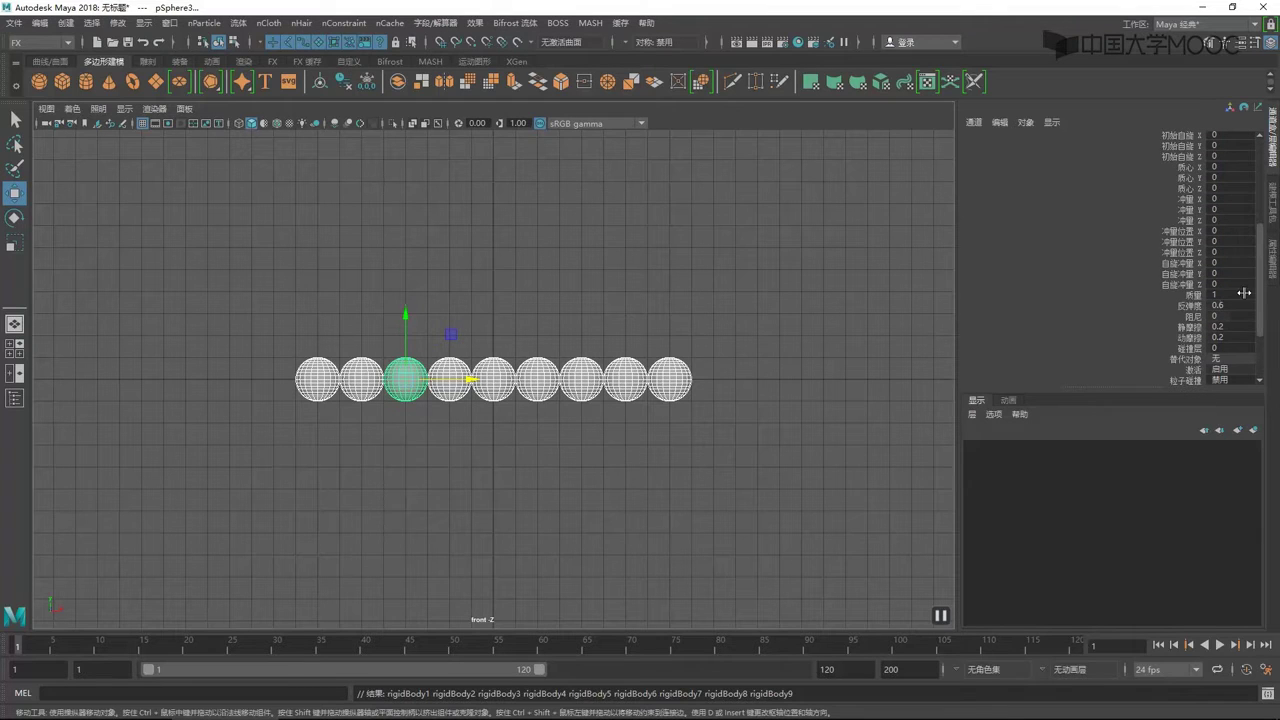
double_click(1242, 292)
type("30")
key("Return")
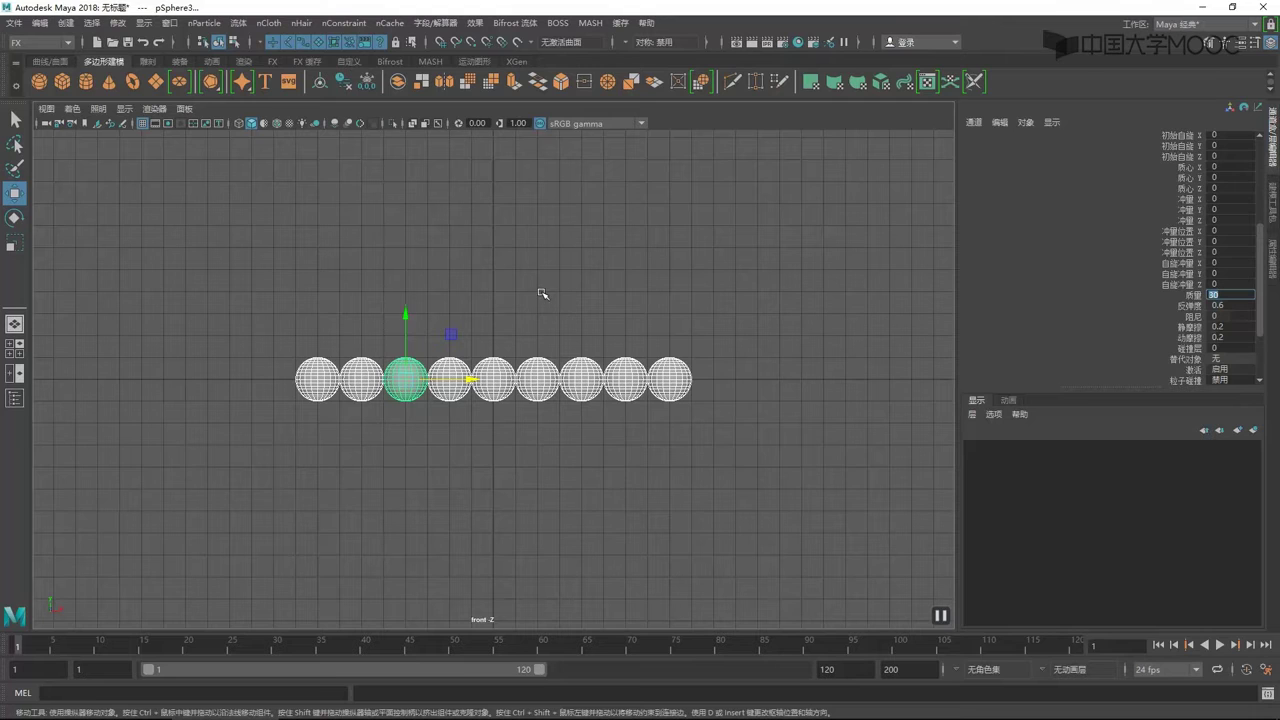
left_click(451, 298)
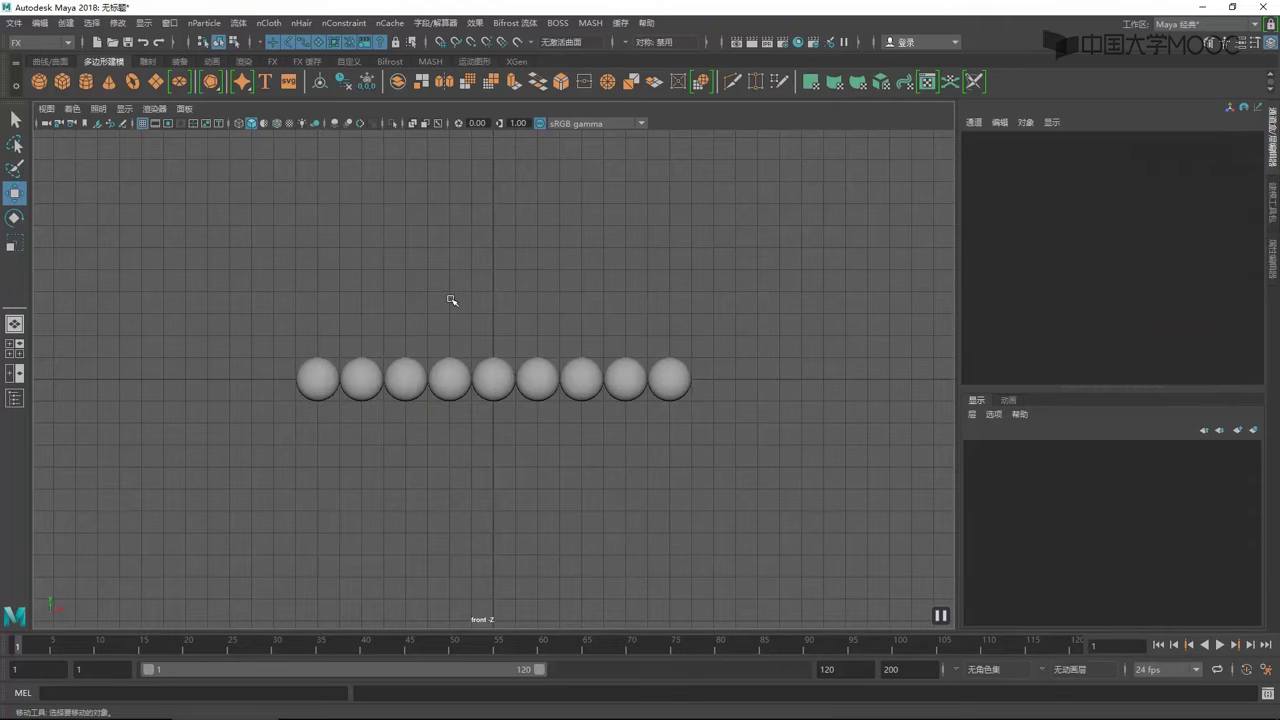
Add a nail constraint to the sphere at X -8 and raise the constraint straight up to Y 12
left_click(324, 378)
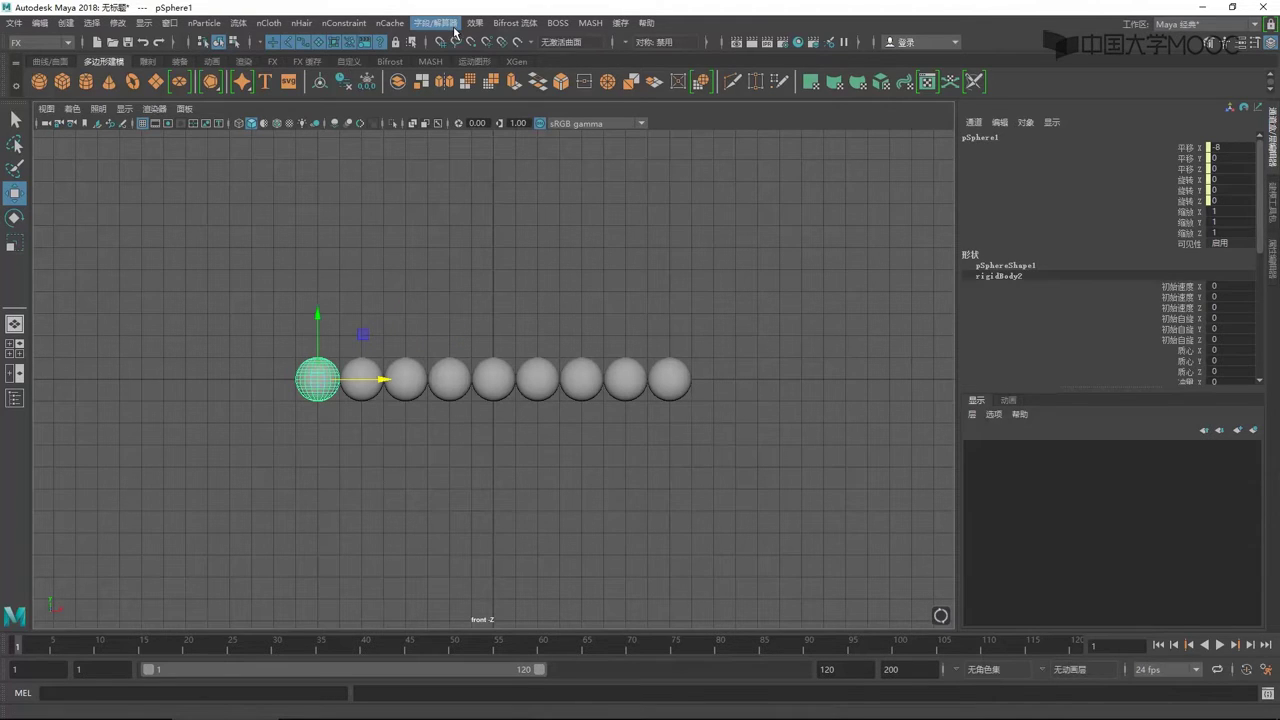
left_click(450, 26)
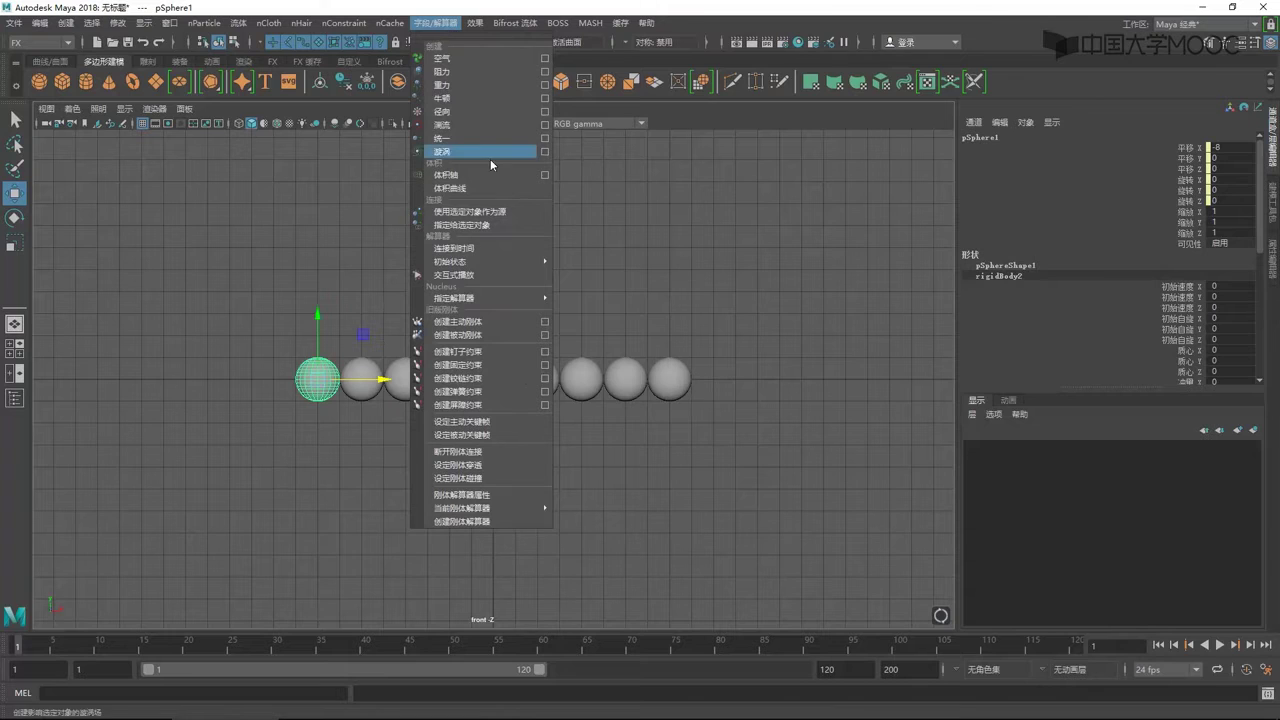
left_click(493, 351)
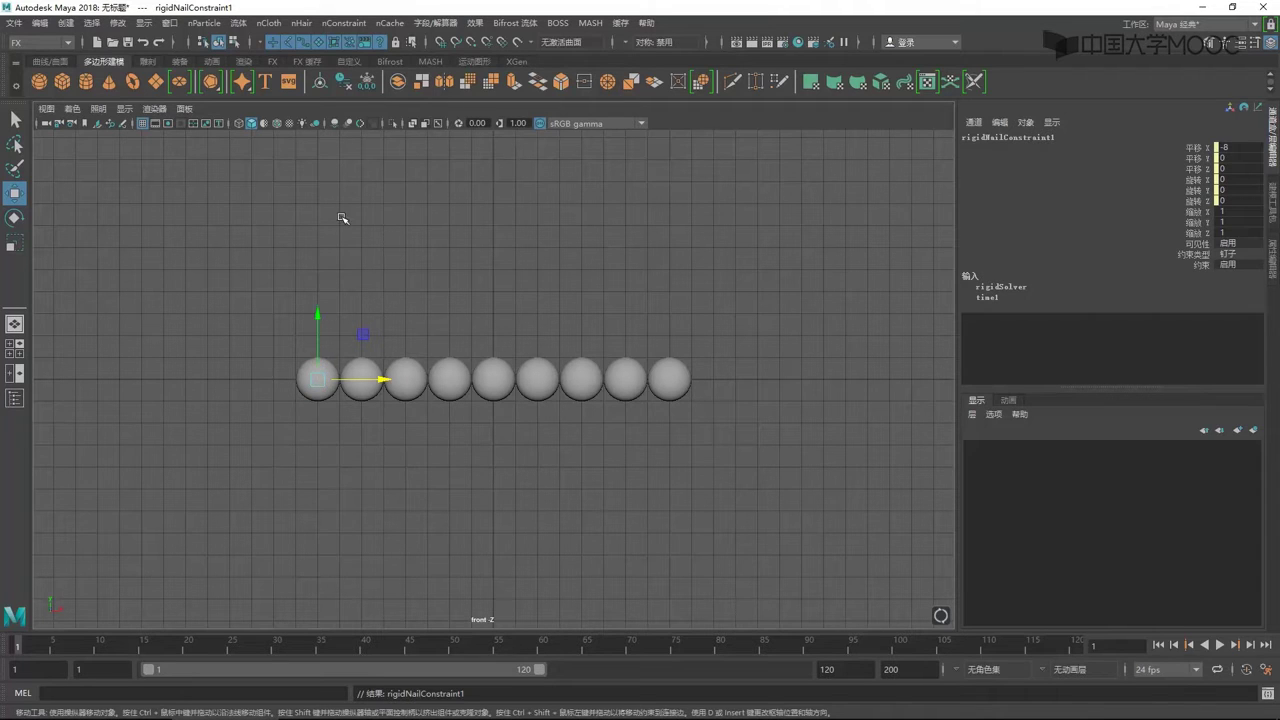
scroll(420, 238, "down", 3)
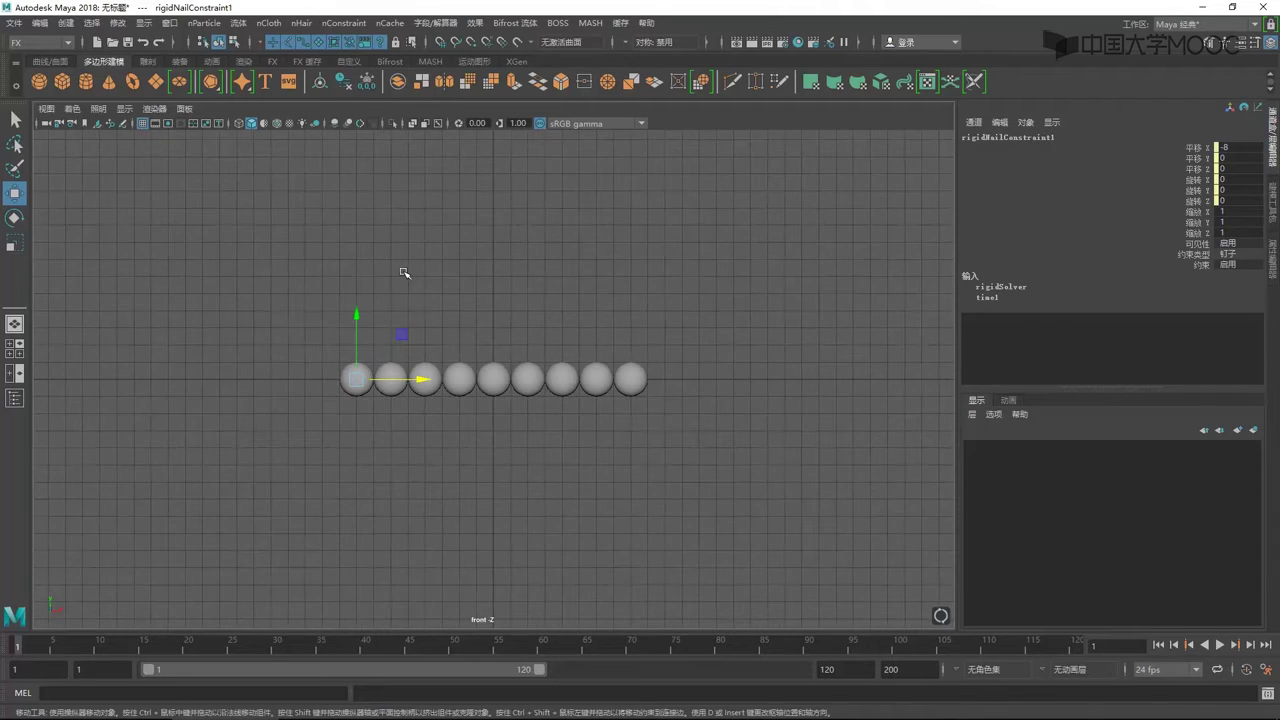
key("x")
left_click_drag(358, 378, 359, 175)
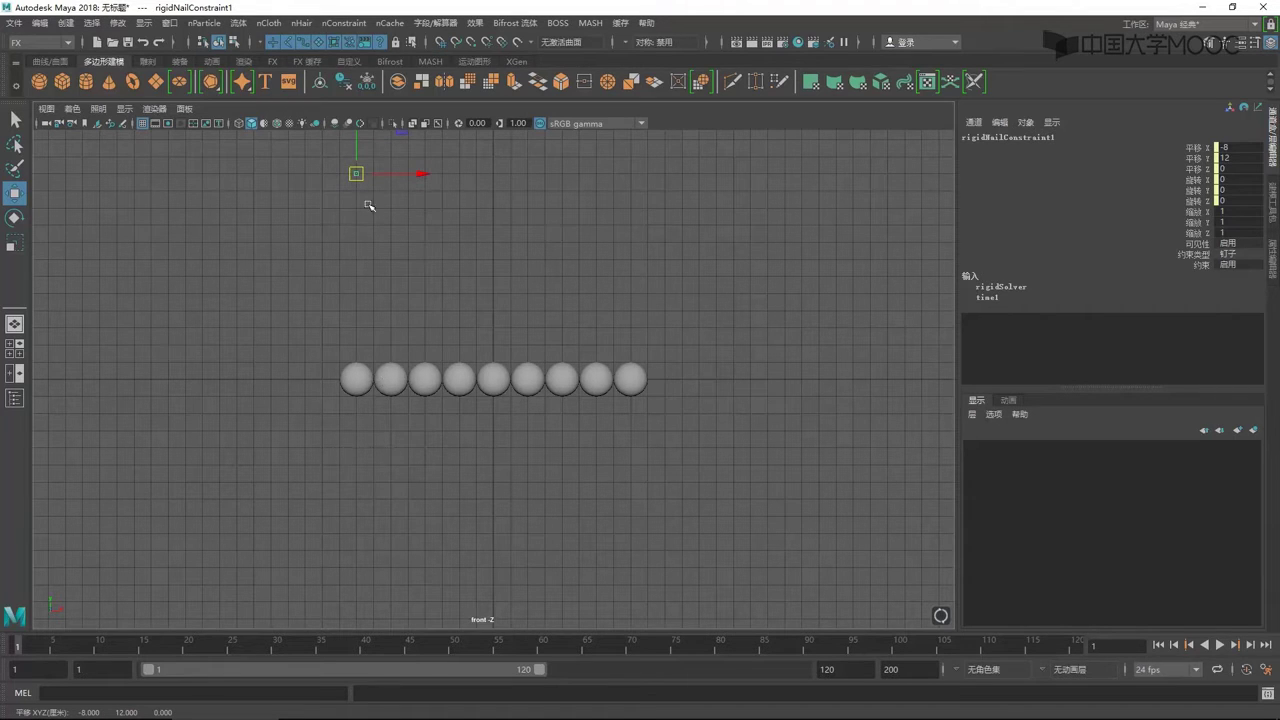
Give the second sphere, at X -6, a nail constraint and snap the constraint to Y 12 above it
left_click(392, 377)
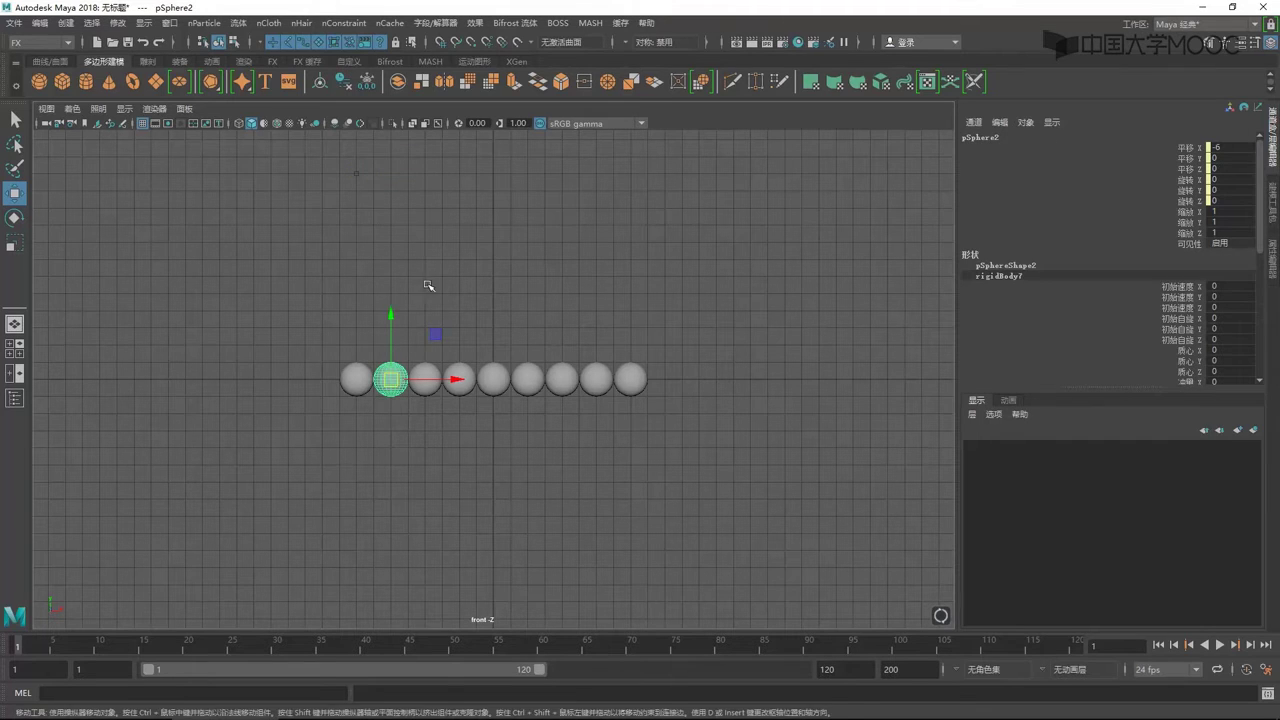
left_click(434, 22)
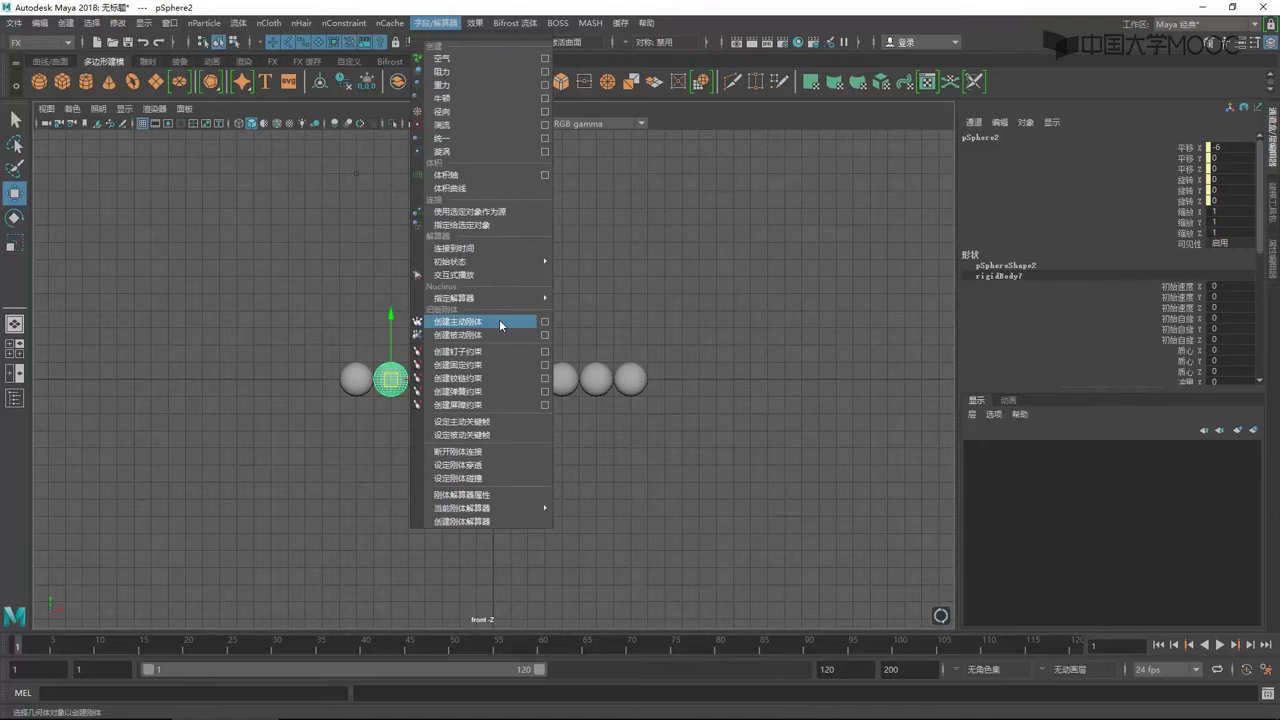
left_click(501, 351)
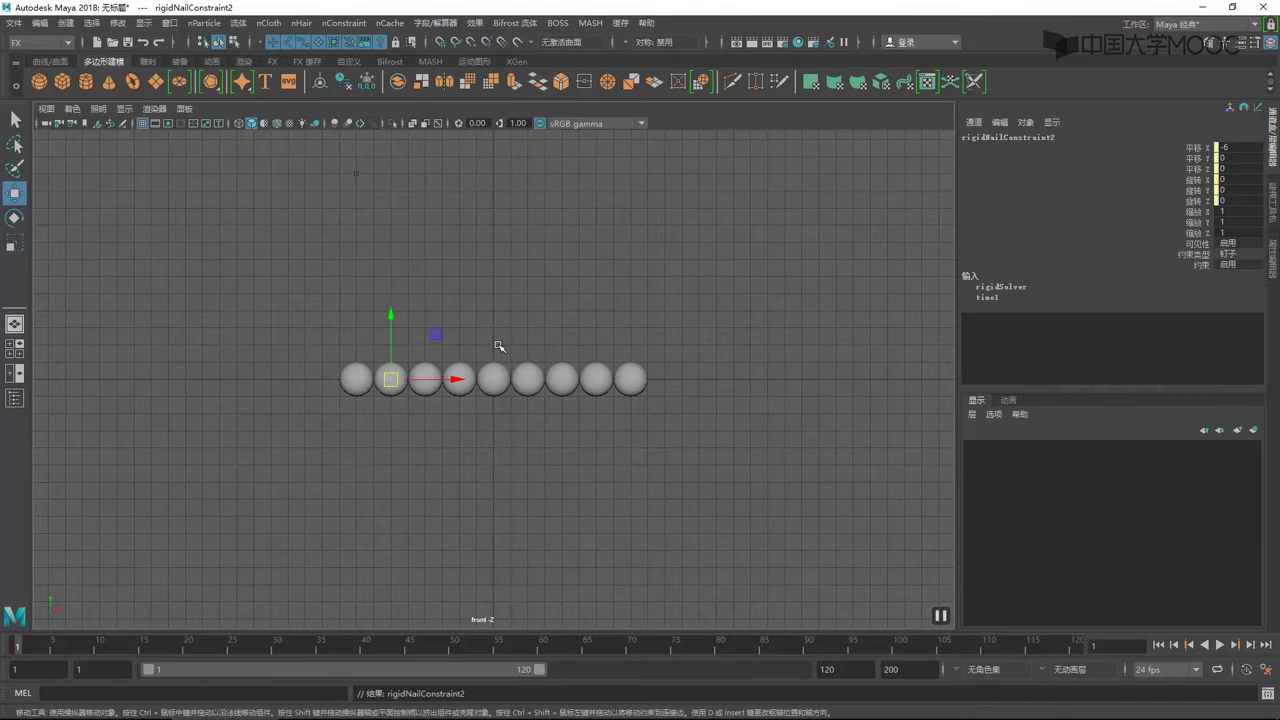
key("x")
left_click_drag(390, 380, 389, 171)
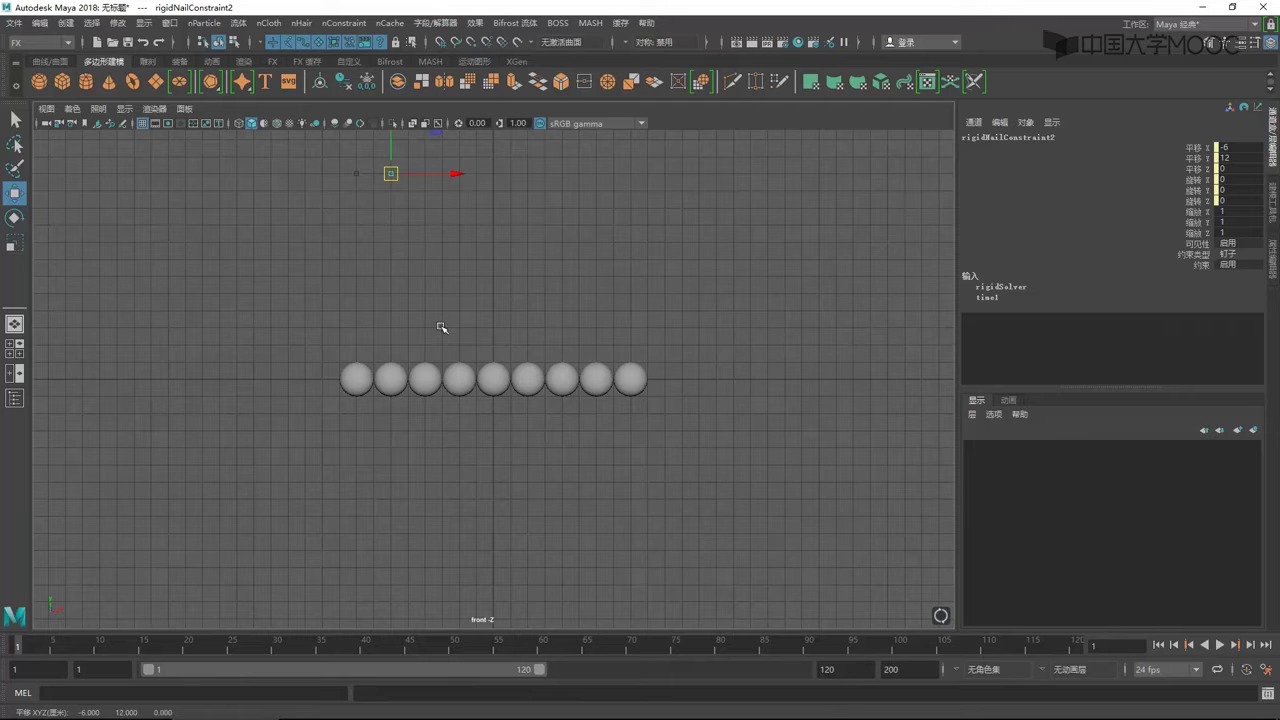
Create a nail constraint for the third sphere, at X -4, and move it up level with the other constraints
left_click(428, 374)
left_click(435, 22)
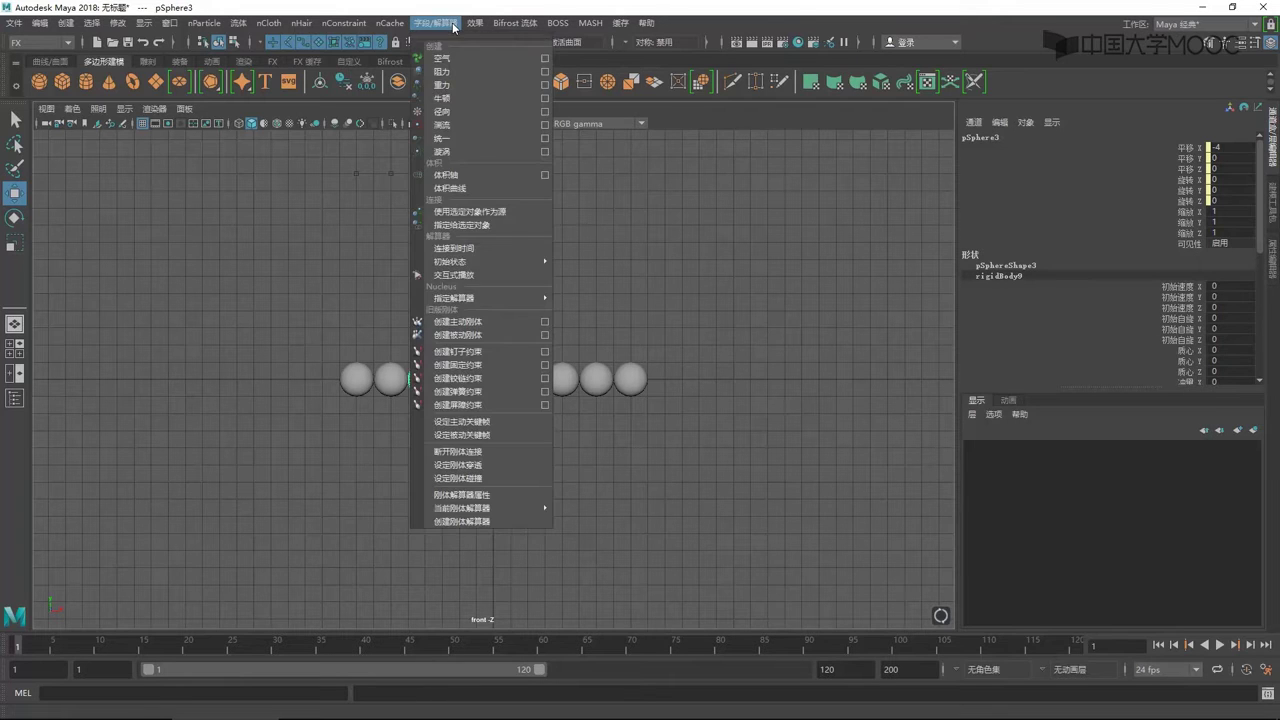
left_click(508, 351)
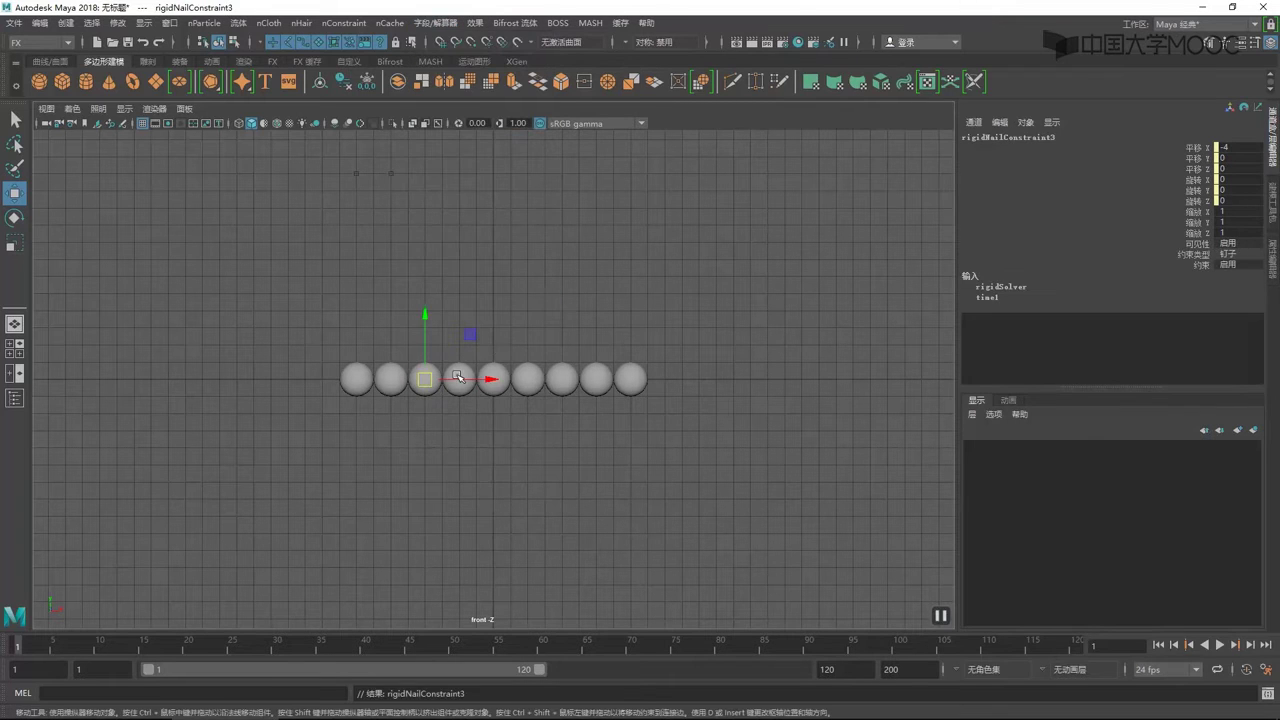
left_click_drag(424, 382, 424, 163)
Create a nail constraint for the fourth sphere, at X -2, and move it up to Y 12
left_click(455, 375)
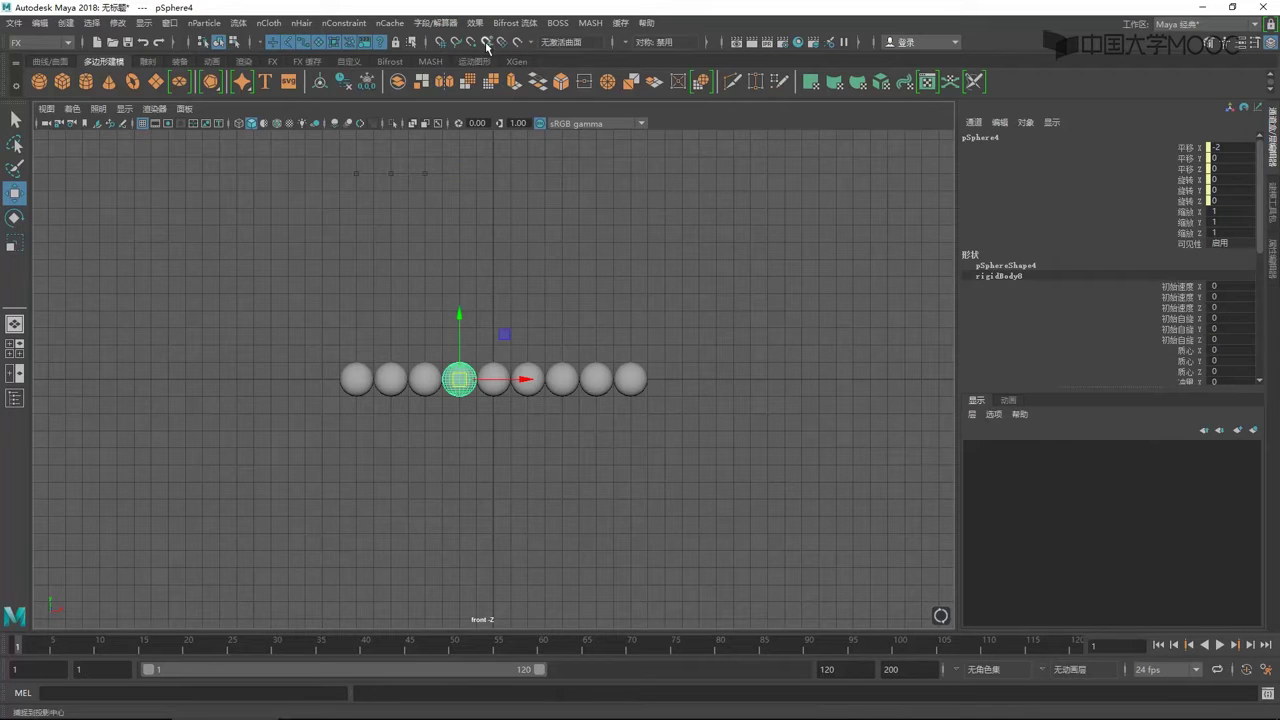
left_click(435, 22)
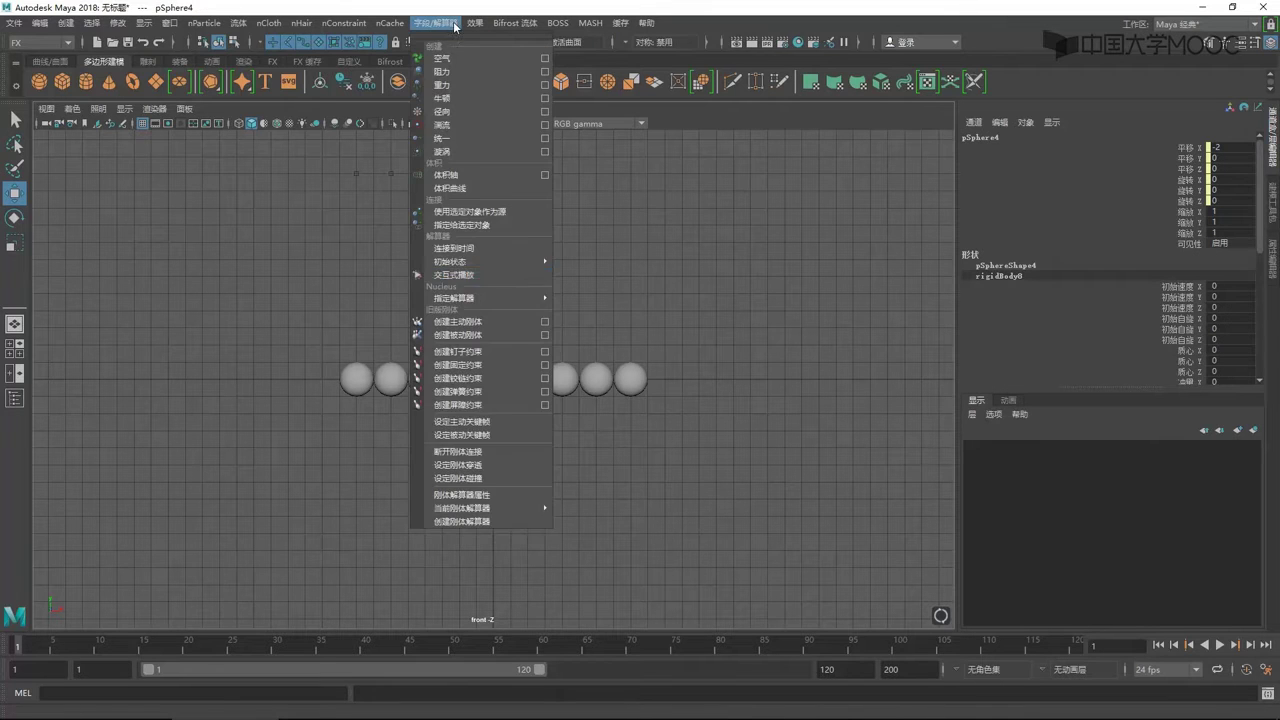
left_click(478, 351)
left_click_drag(459, 377, 463, 181)
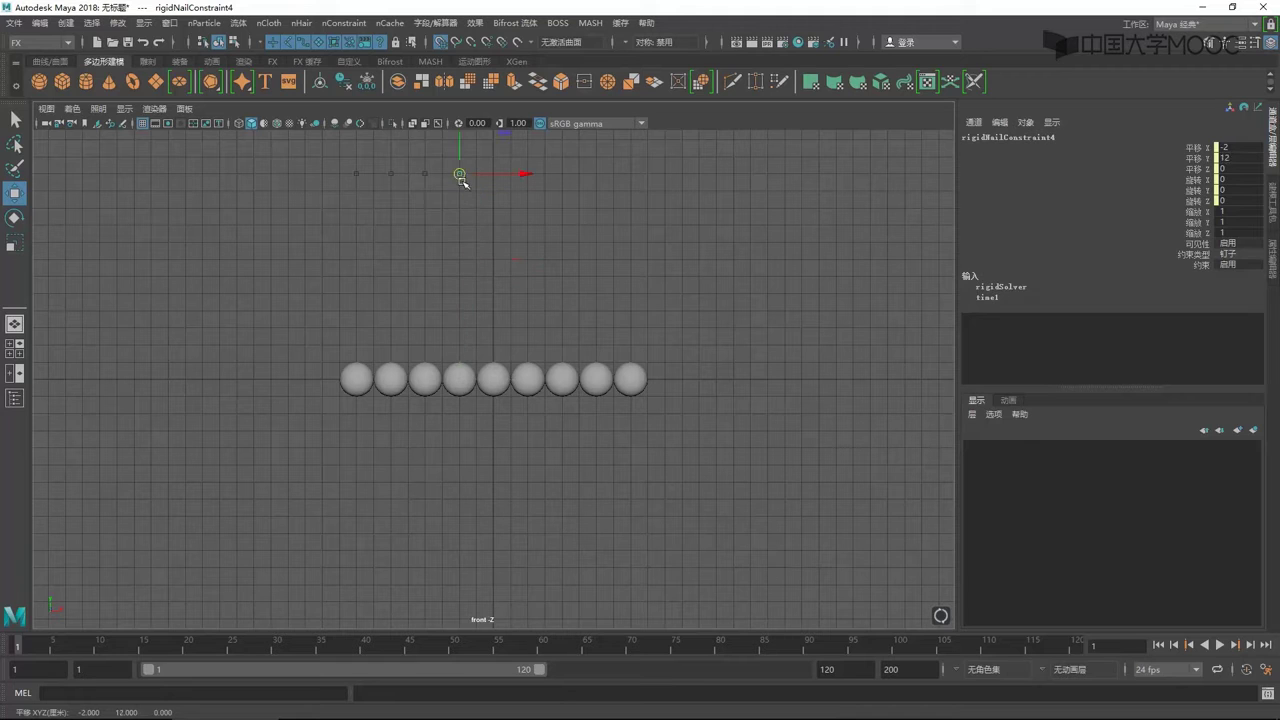
Add a nail constraint to the fifth sphere, at X 0, and raise the constraint straight up to Y 12
left_click(494, 379)
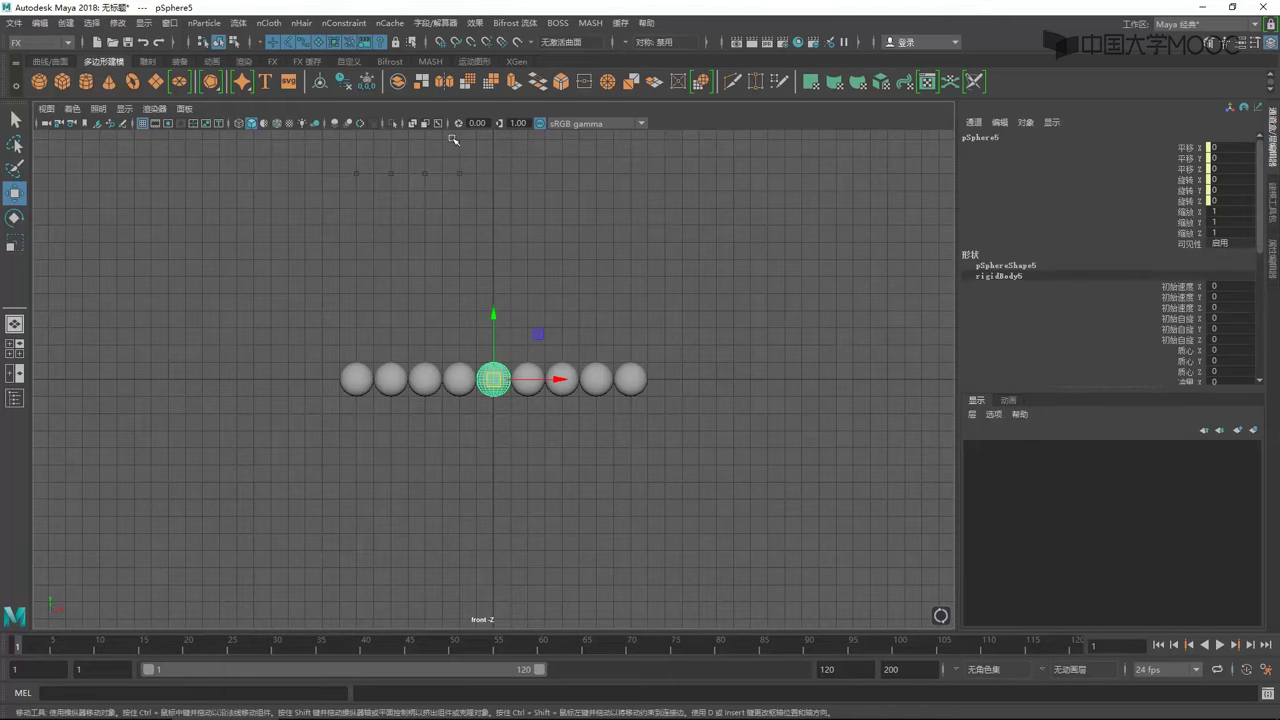
left_click(435, 22)
left_click(470, 351)
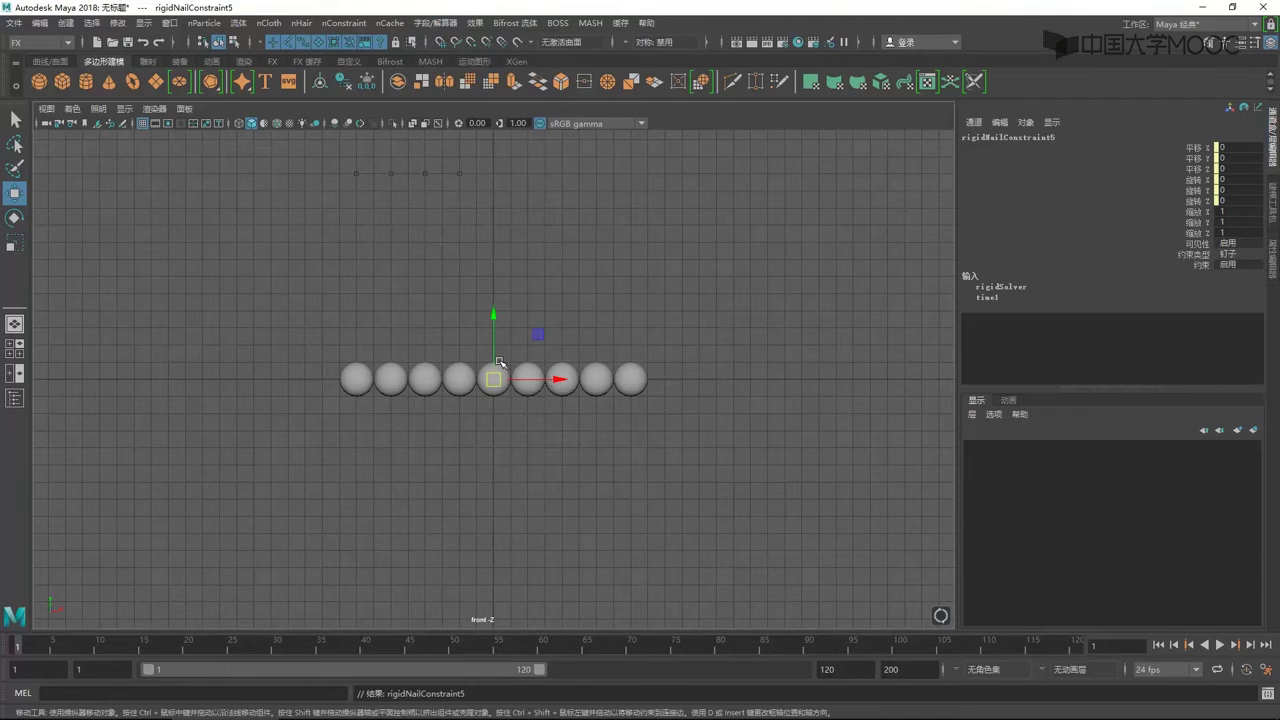
left_click_drag(494, 378, 493, 173)
Create a nail constraint for the sixth sphere, at X 2, and move it up to Y 12
left_click(528, 379)
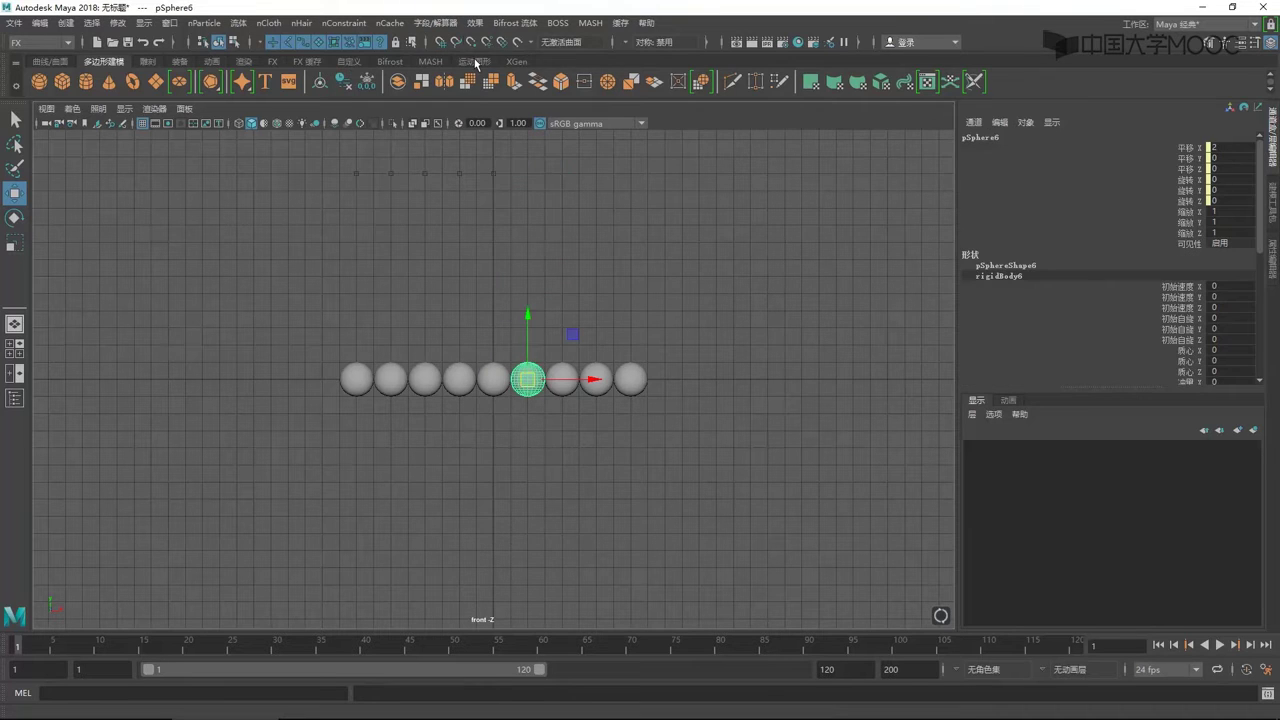
left_click(435, 22)
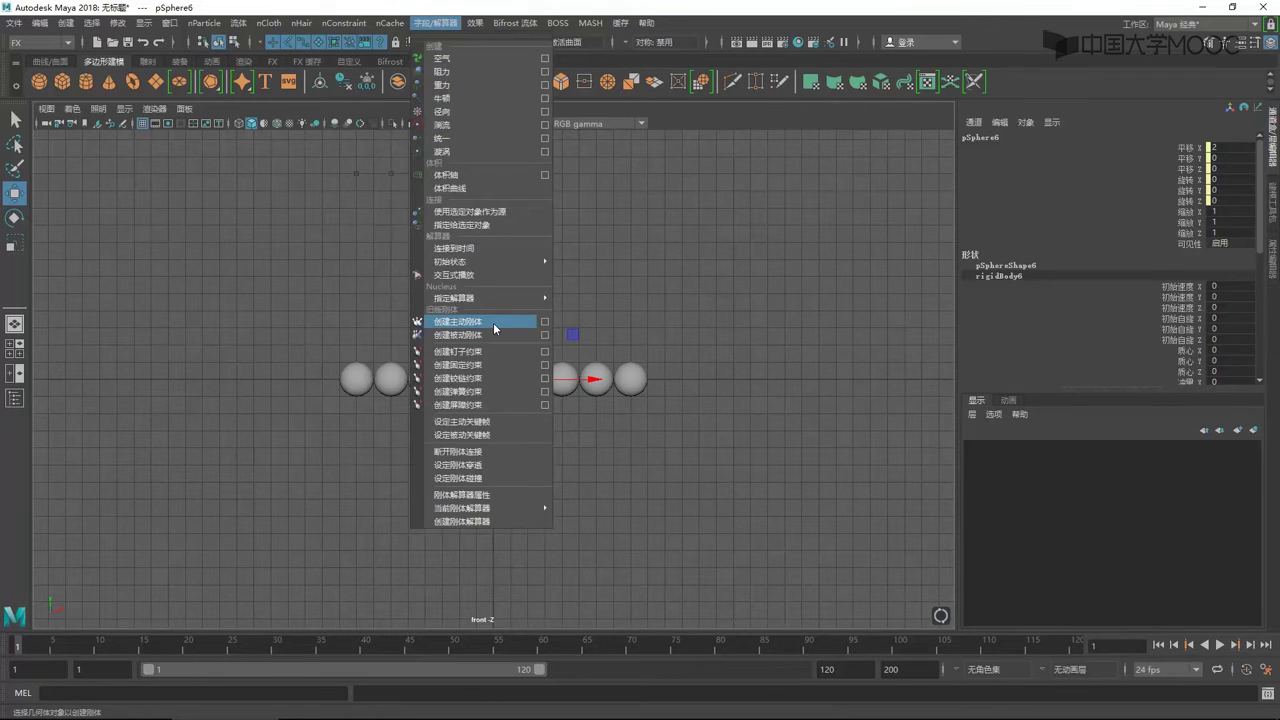
left_click(491, 351)
left_click_drag(522, 352, 522, 166)
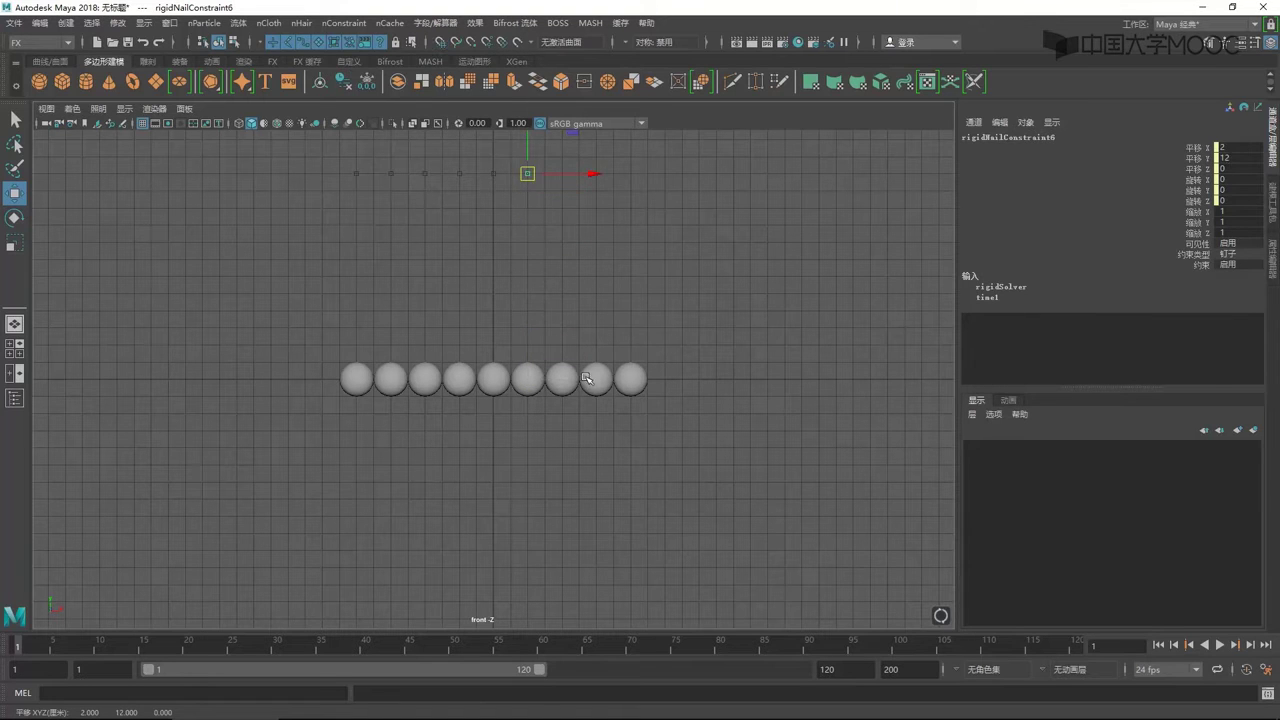
Give the seventh sphere, at X 4, a nail constraint and move the constraint up level with the others
left_click(565, 380)
left_click(435, 22)
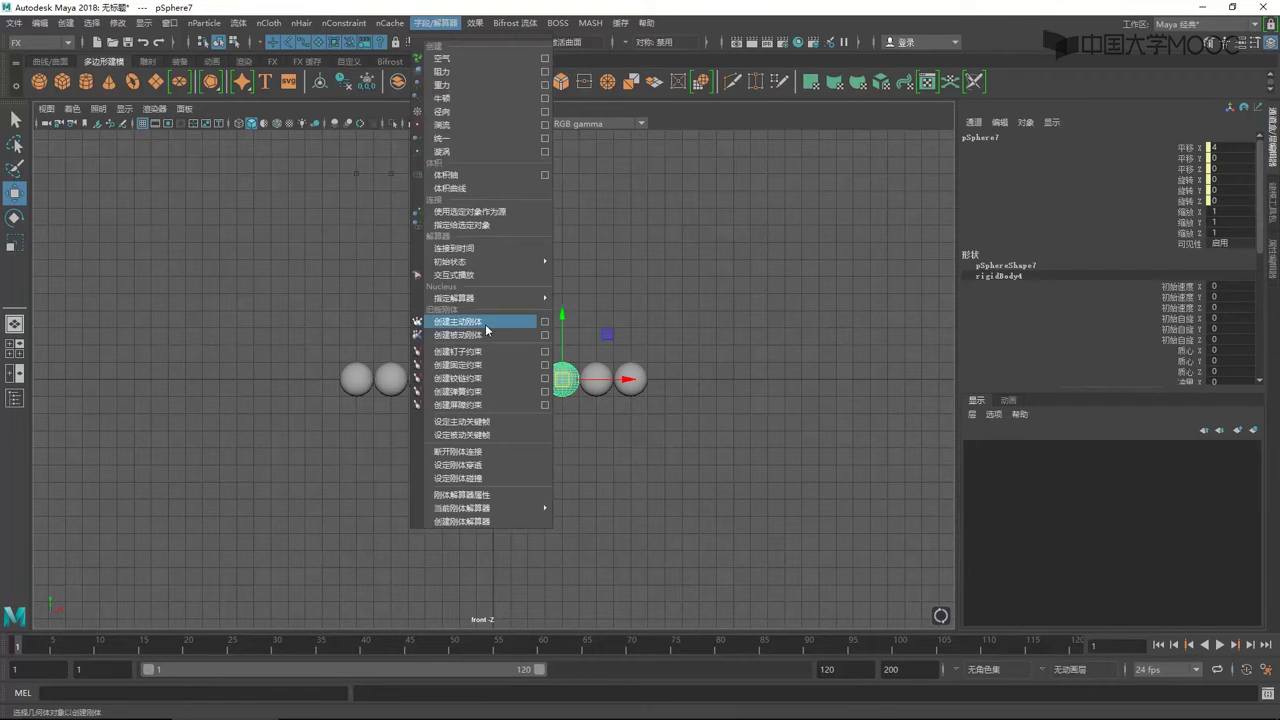
left_click(482, 351)
left_click_drag(563, 369, 563, 172)
Create a nail constraint for the eighth sphere, at X 6, and raise it to Y 12 above the sphere
left_click(596, 380)
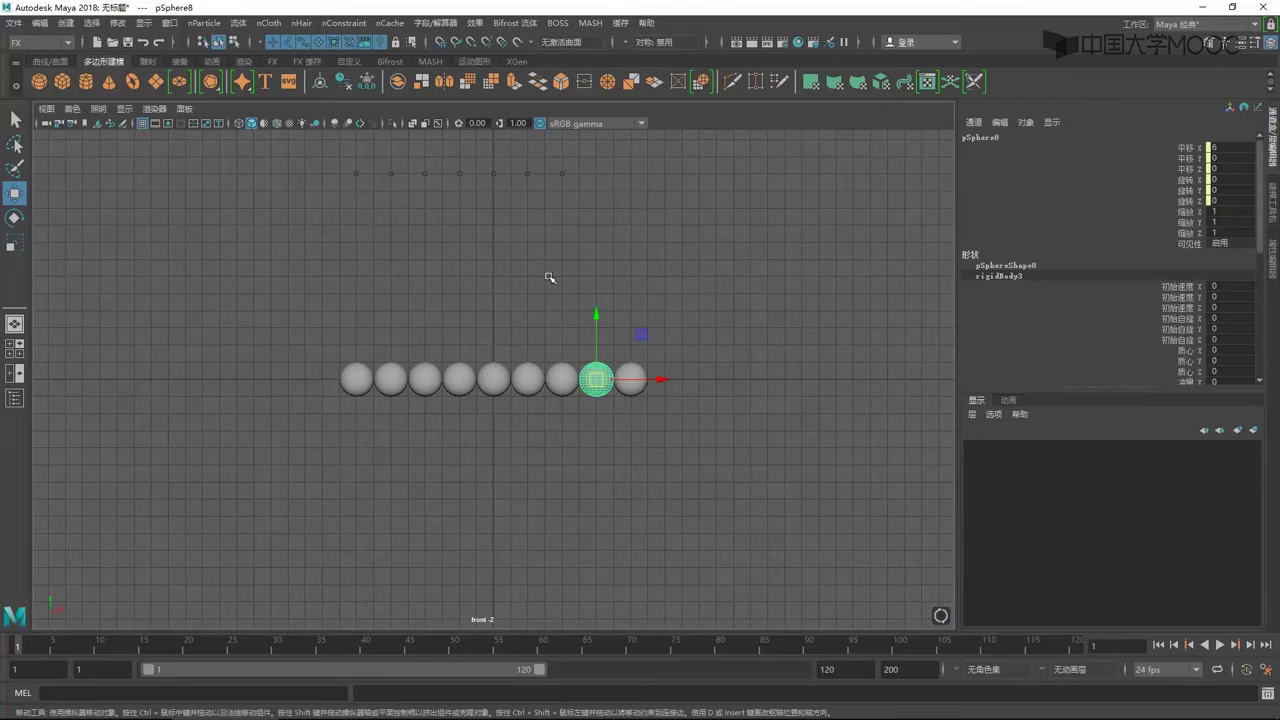
left_click(435, 22)
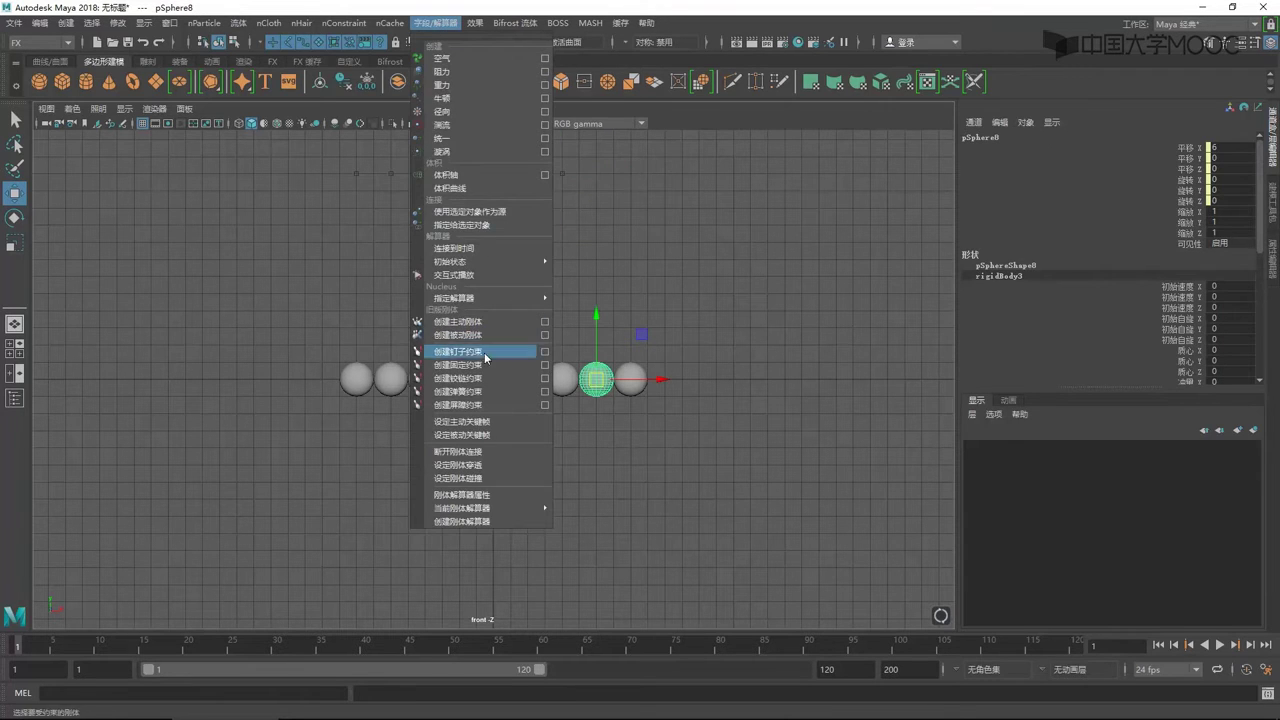
left_click(485, 352)
left_click_drag(596, 379, 596, 173)
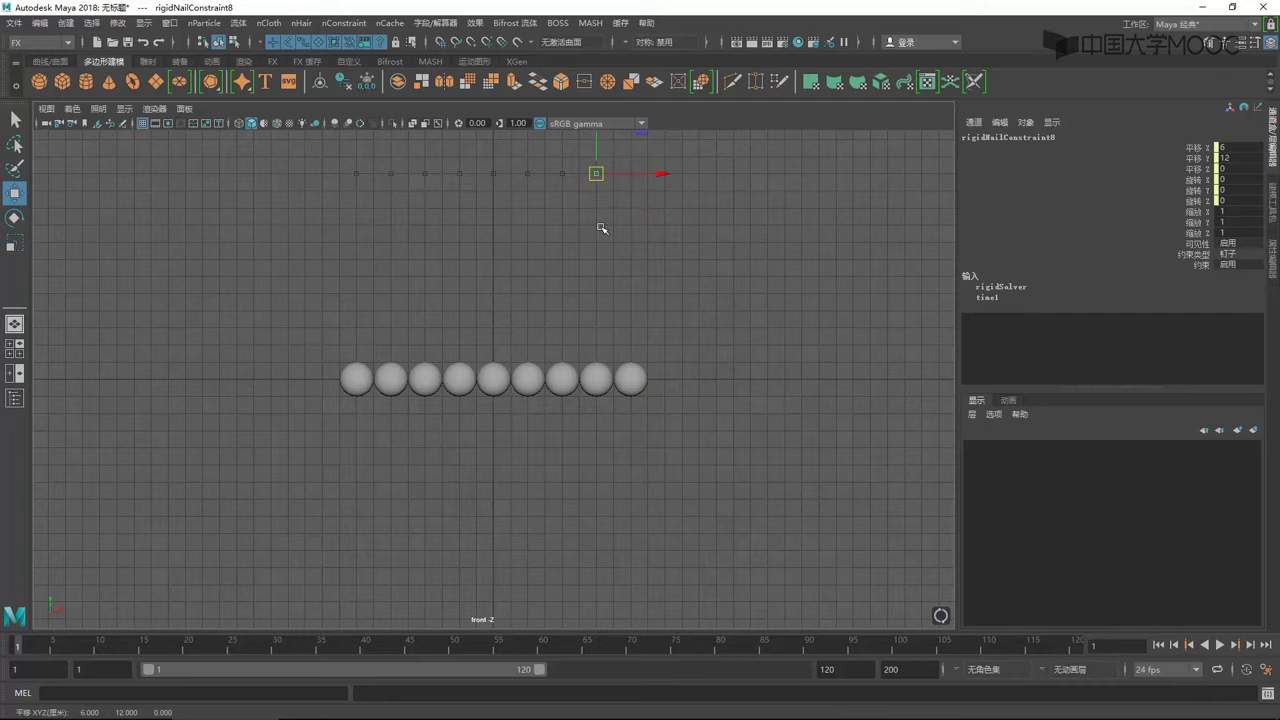
Attach a nail constraint to the ninth sphere, at X 8, and move the constraint up to Y 12
left_click(631, 379)
left_click(435, 22)
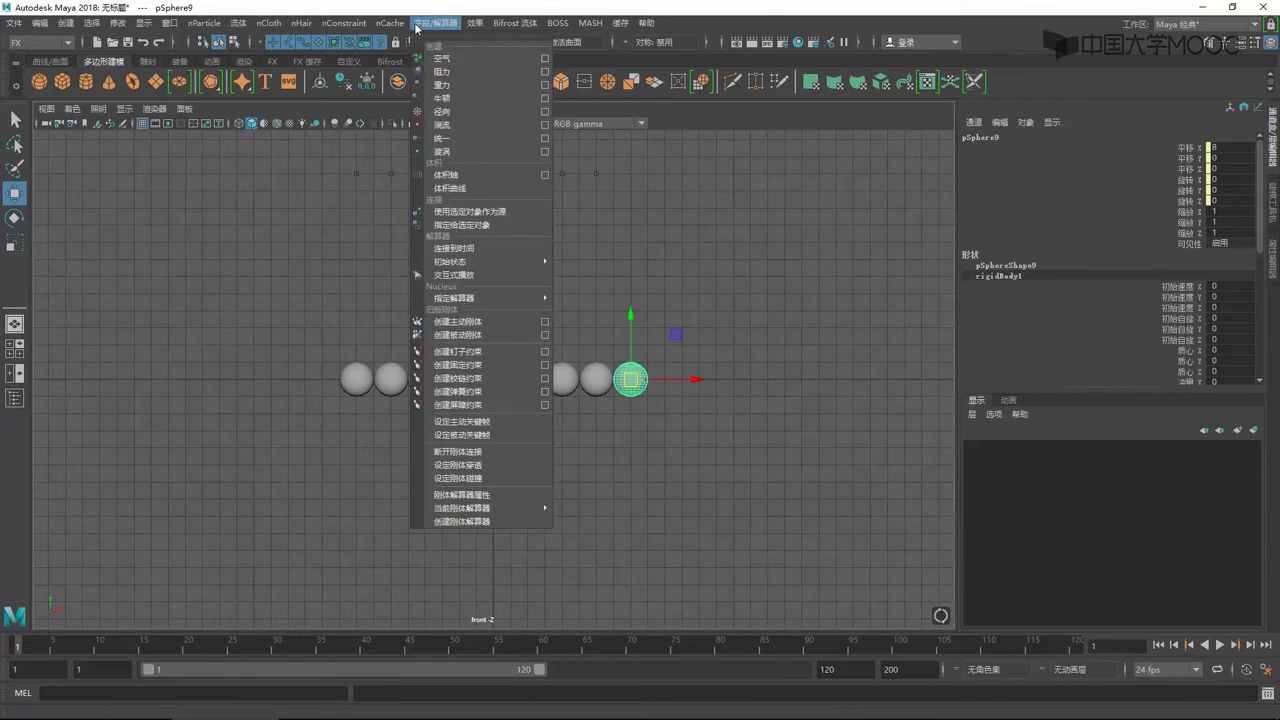
left_click(486, 356)
left_click_drag(630, 379, 630, 173)
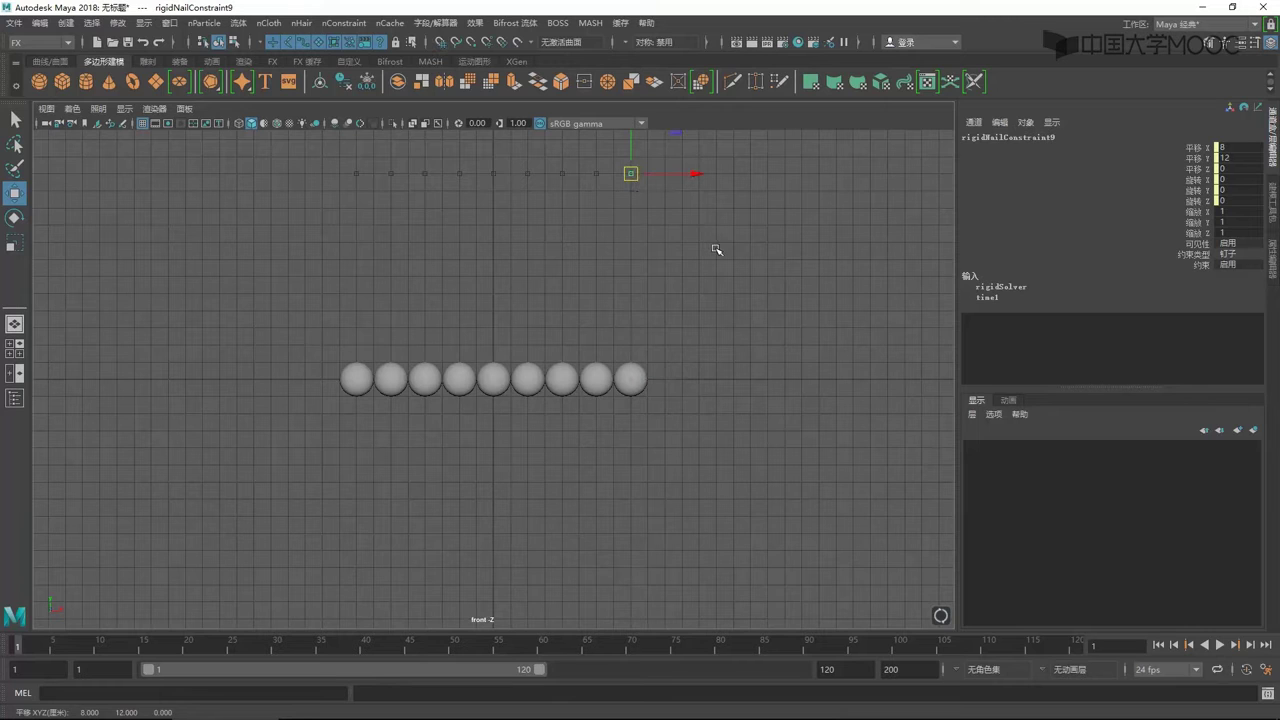
Select all nine spheres in the perspective view and apply a gravity field to them
key("space")
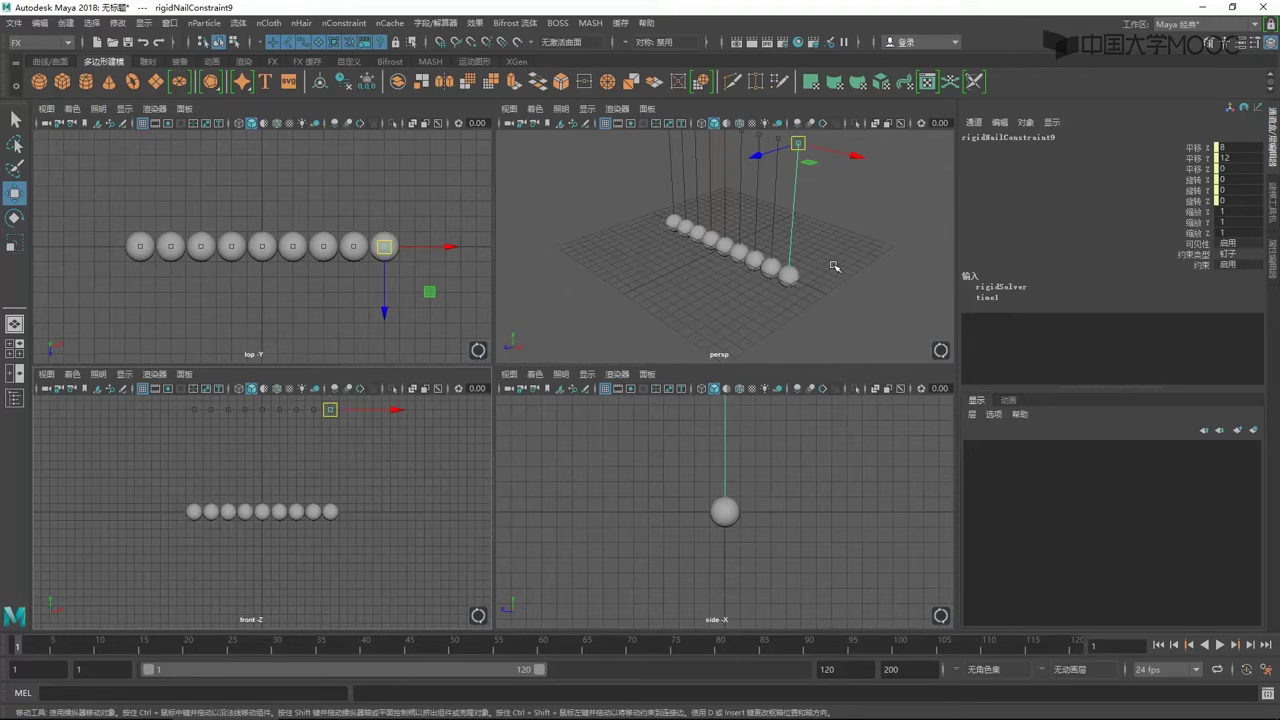
key("space")
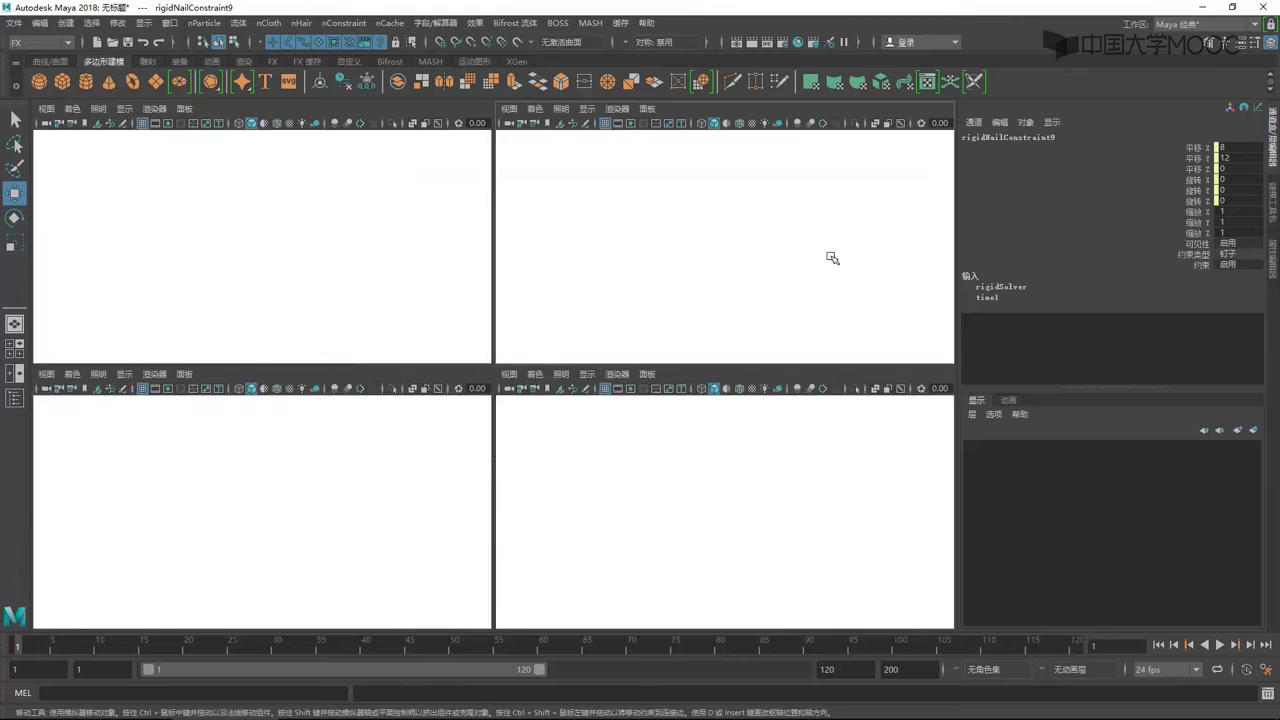
left_click_drag(593, 368, 668, 416, "alt")
left_click_drag(716, 488, 211, 476)
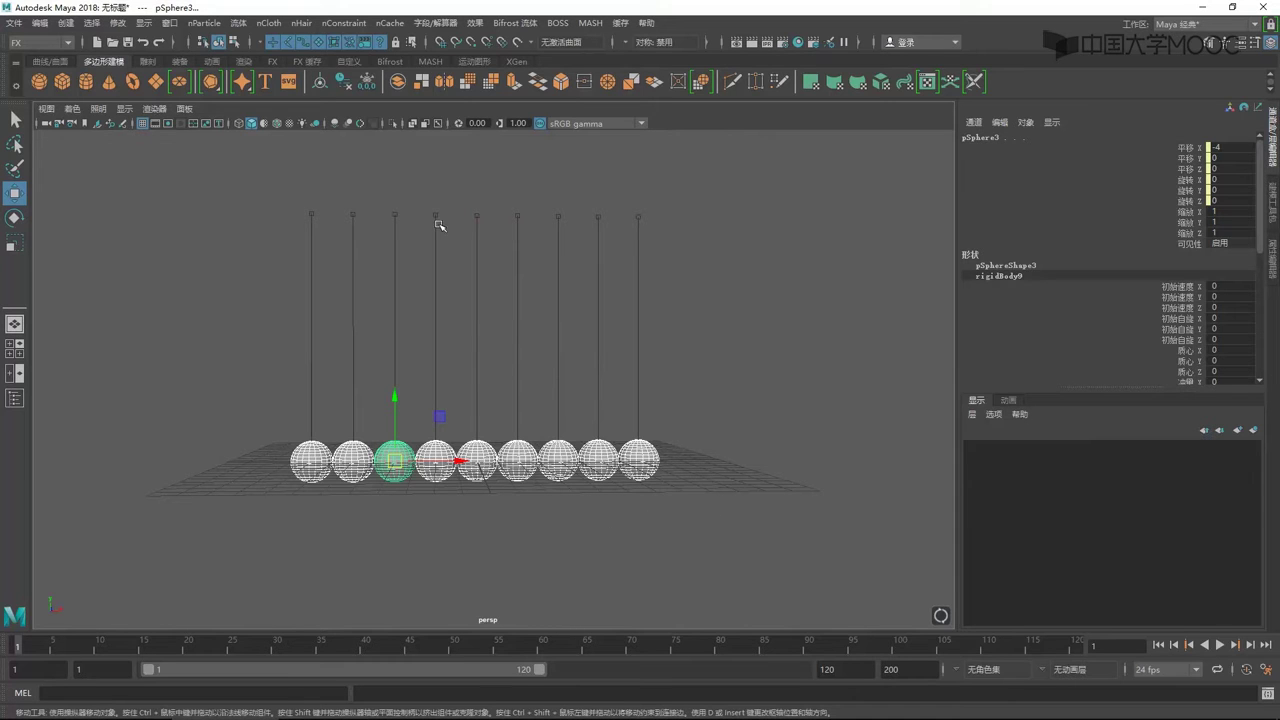
left_click(435, 22)
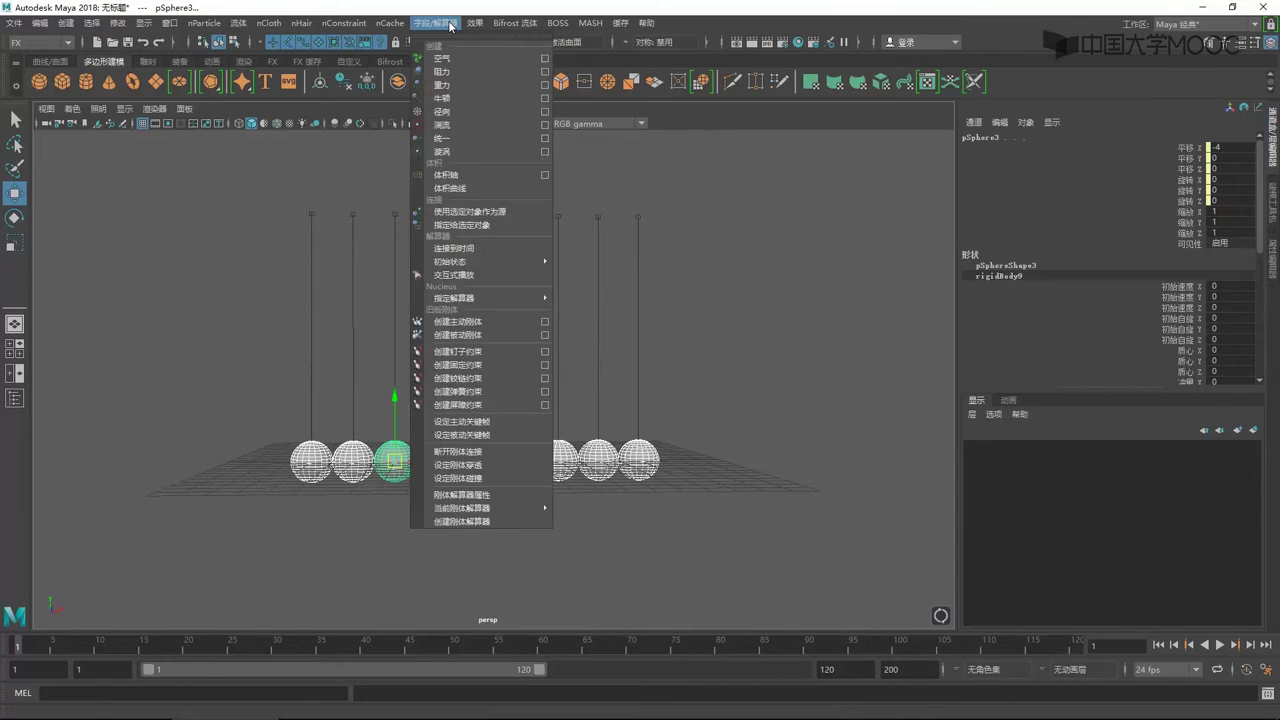
left_click(462, 86)
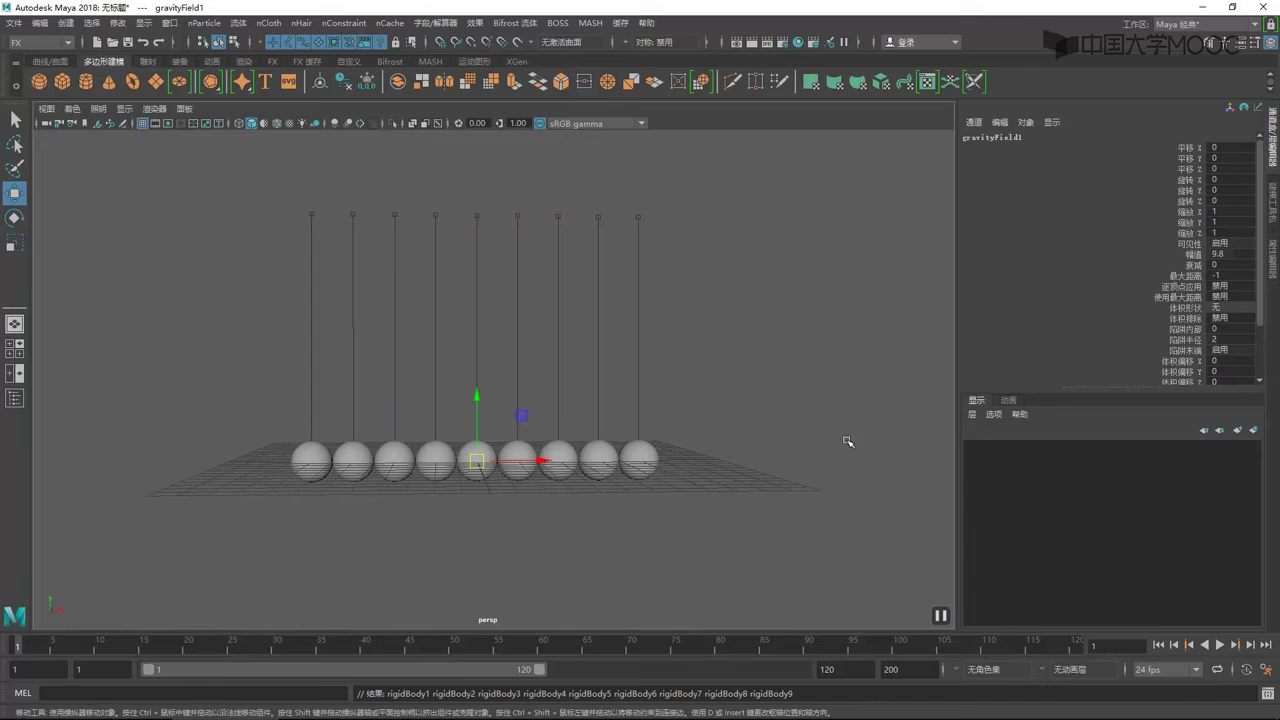
Set the initial velocity X of the end sphere at X 8 to 30 and test the simulation, returning to the first frame
left_click(651, 456)
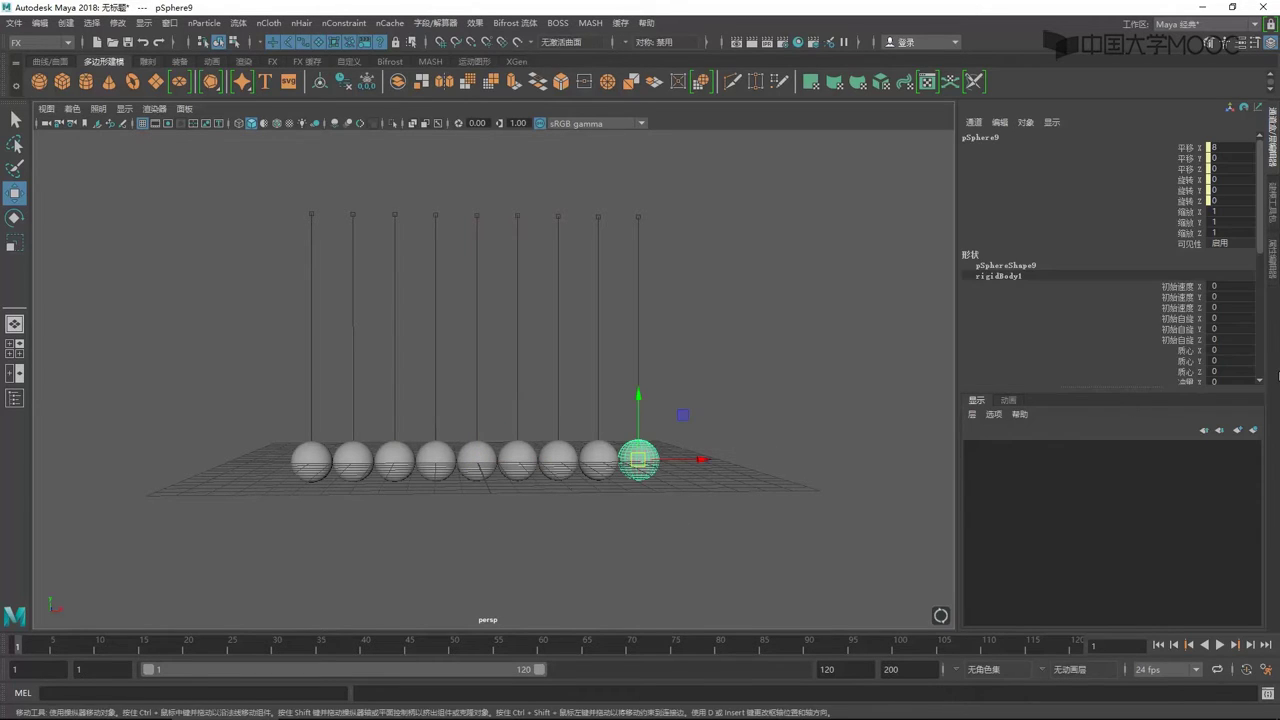
scroll(1258, 270, "down", 3)
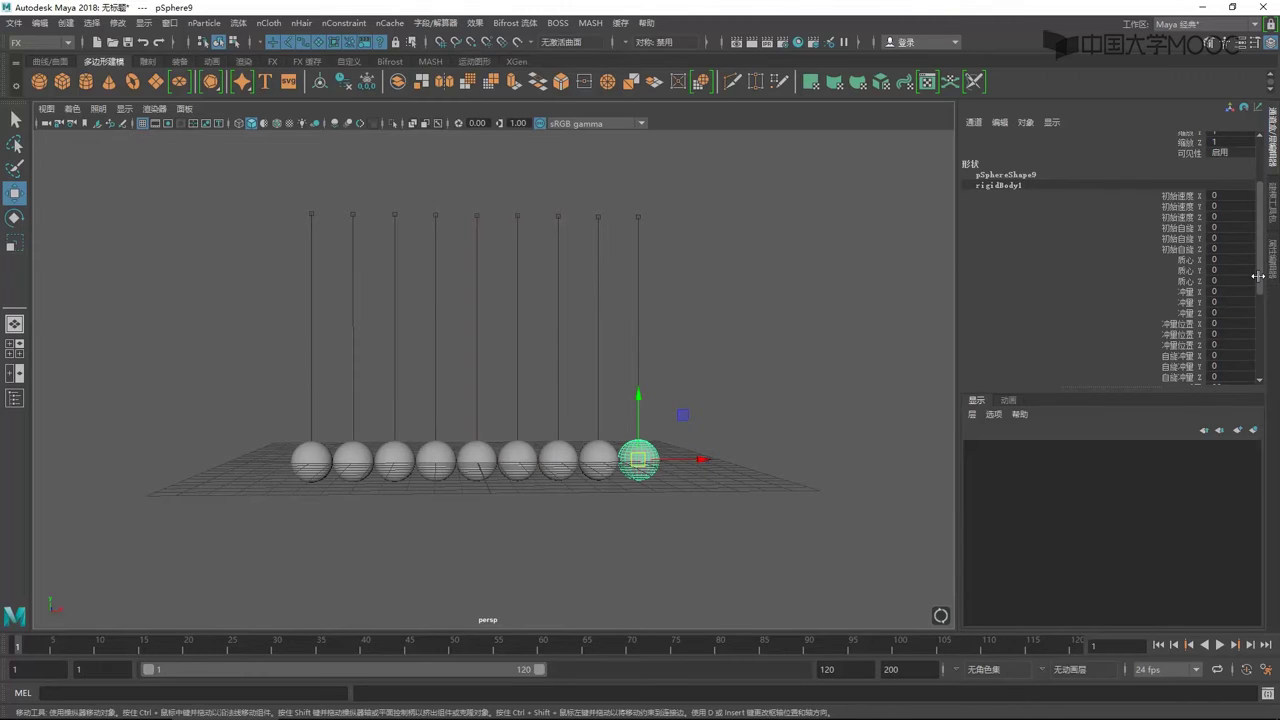
scroll(1258, 275, "up", 1)
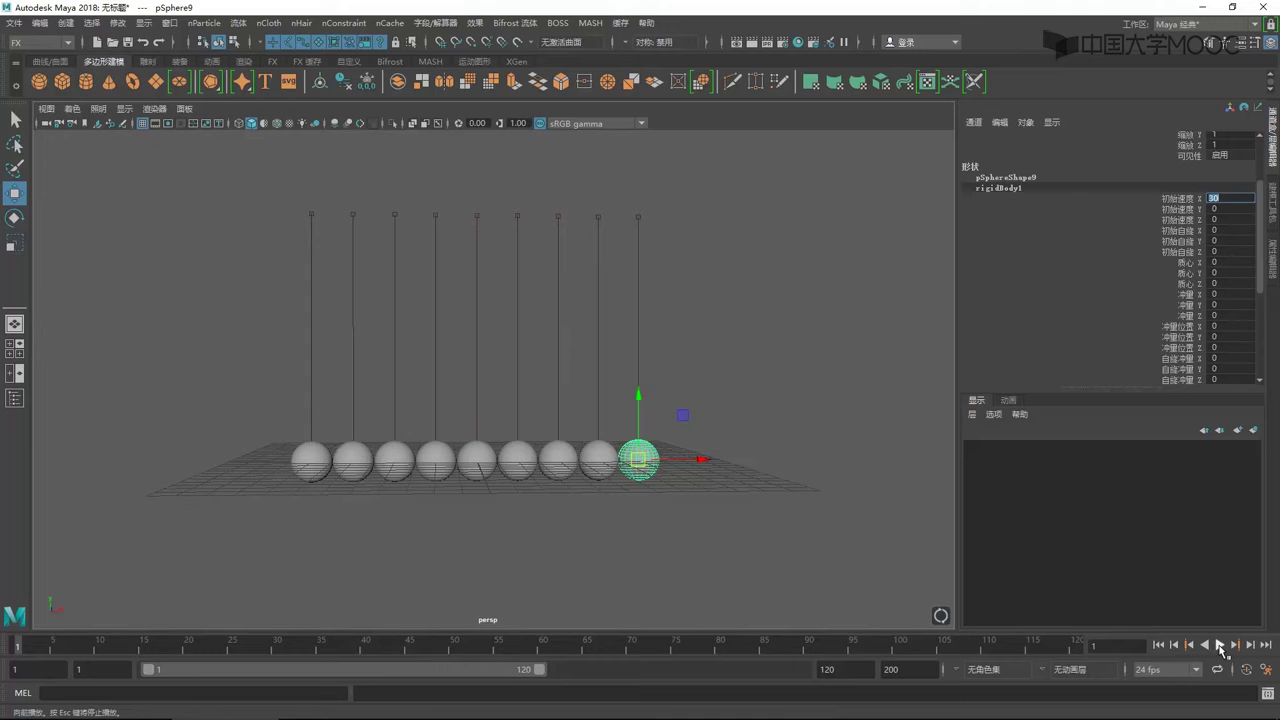
left_click(1219, 646)
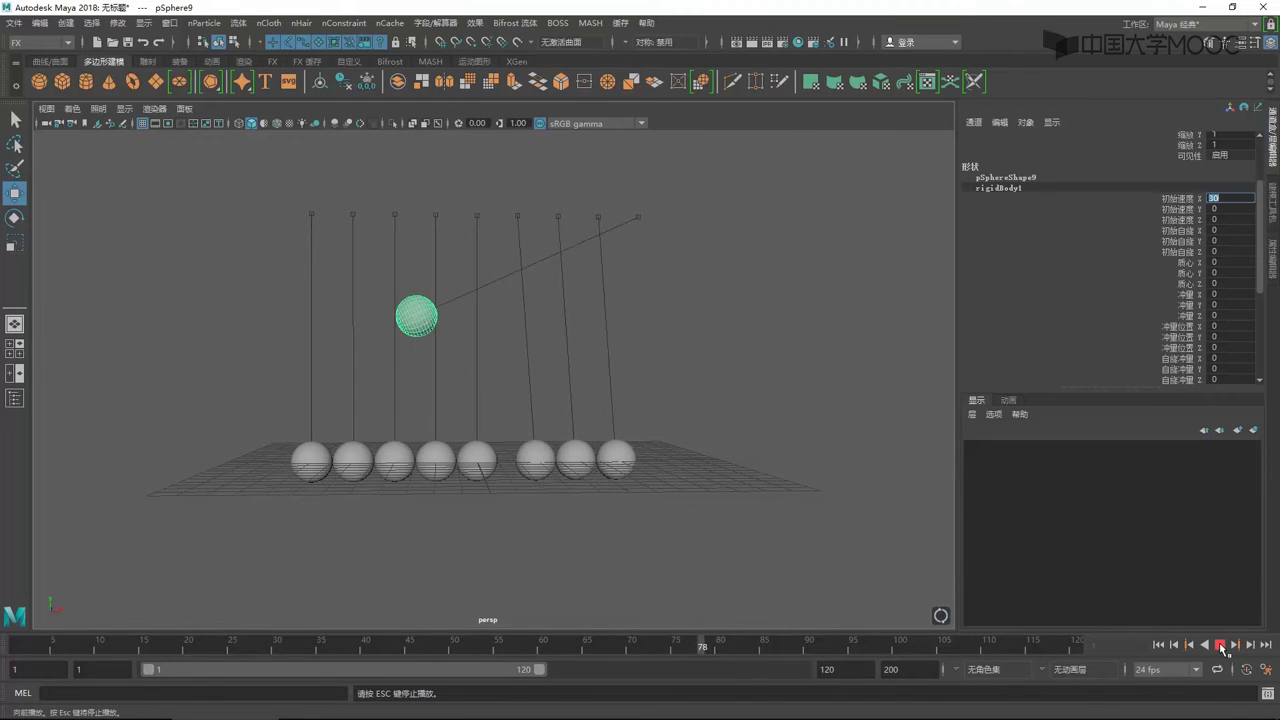
left_click(1220, 645)
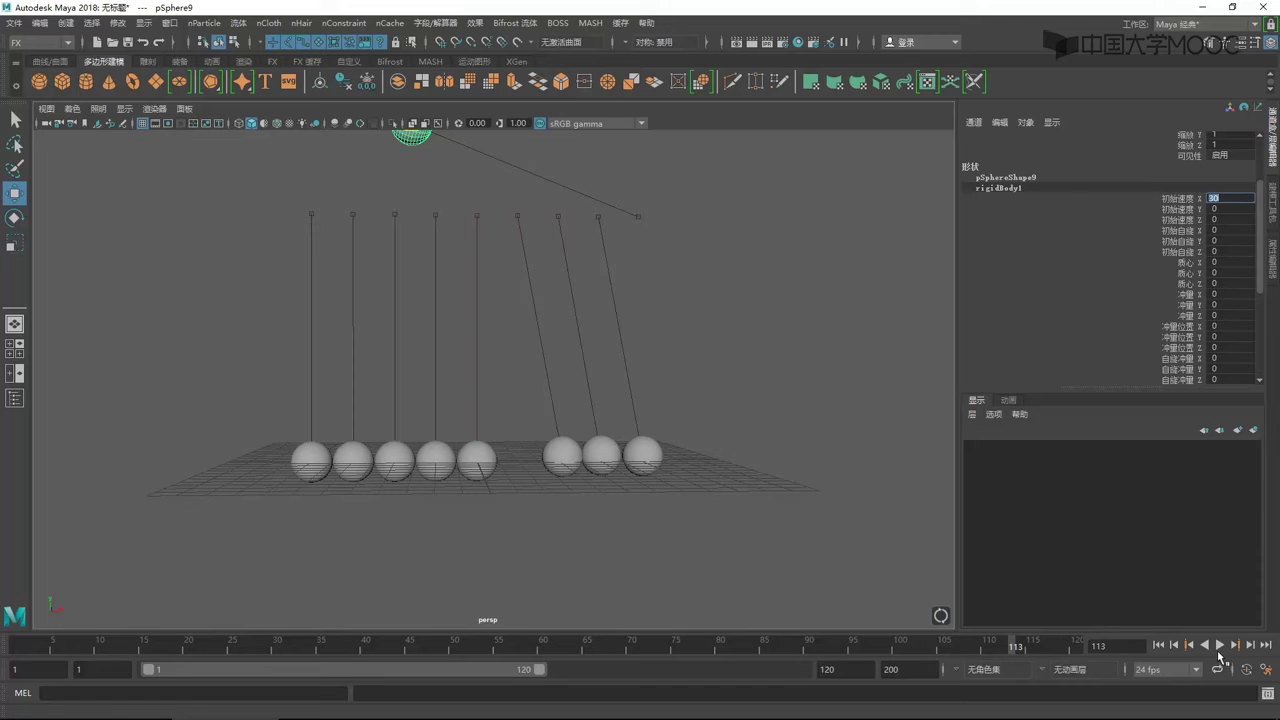
left_click(1158, 646)
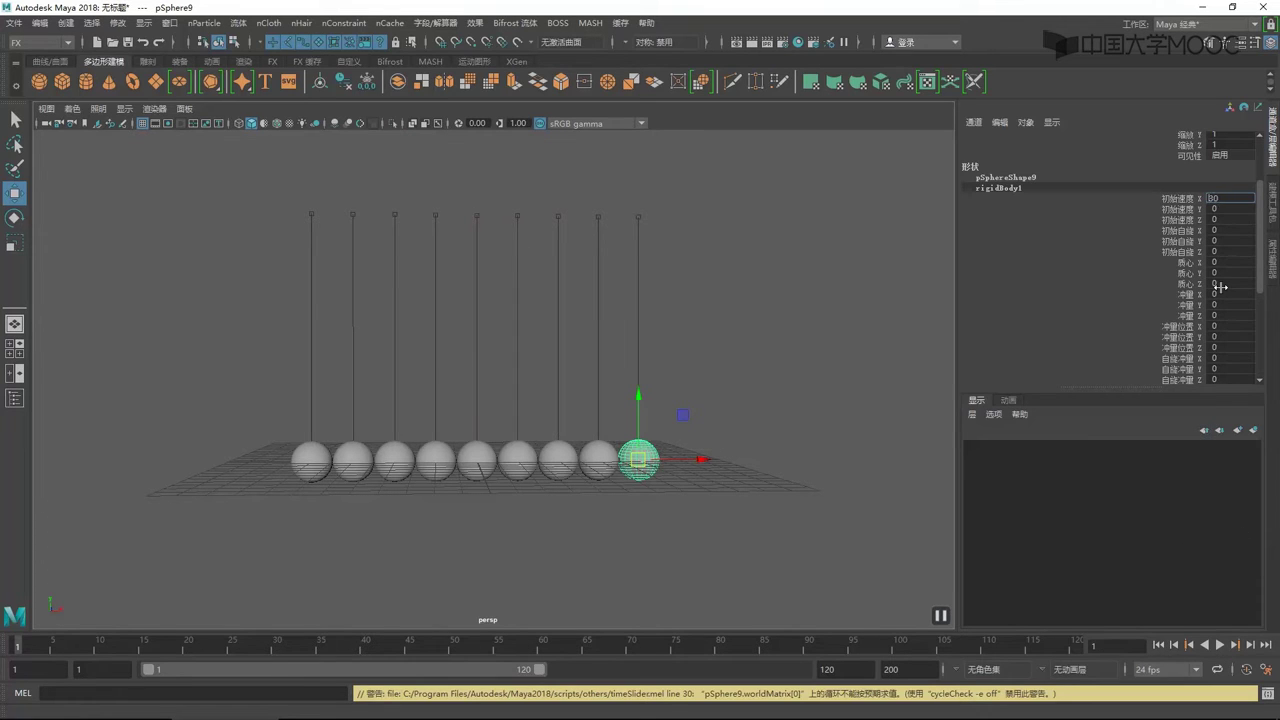
Try an initial velocity X of -30 on the end sphere and play the simulation
type("-30")
key("Return")
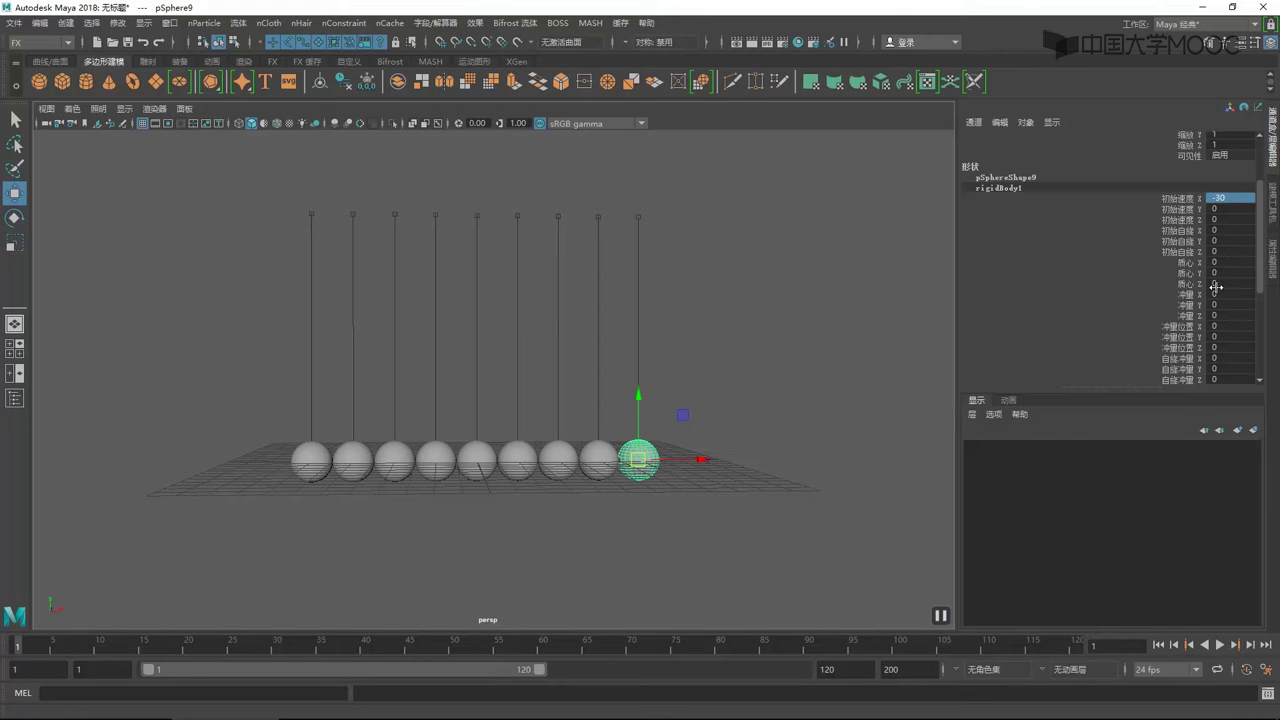
left_click(1221, 647)
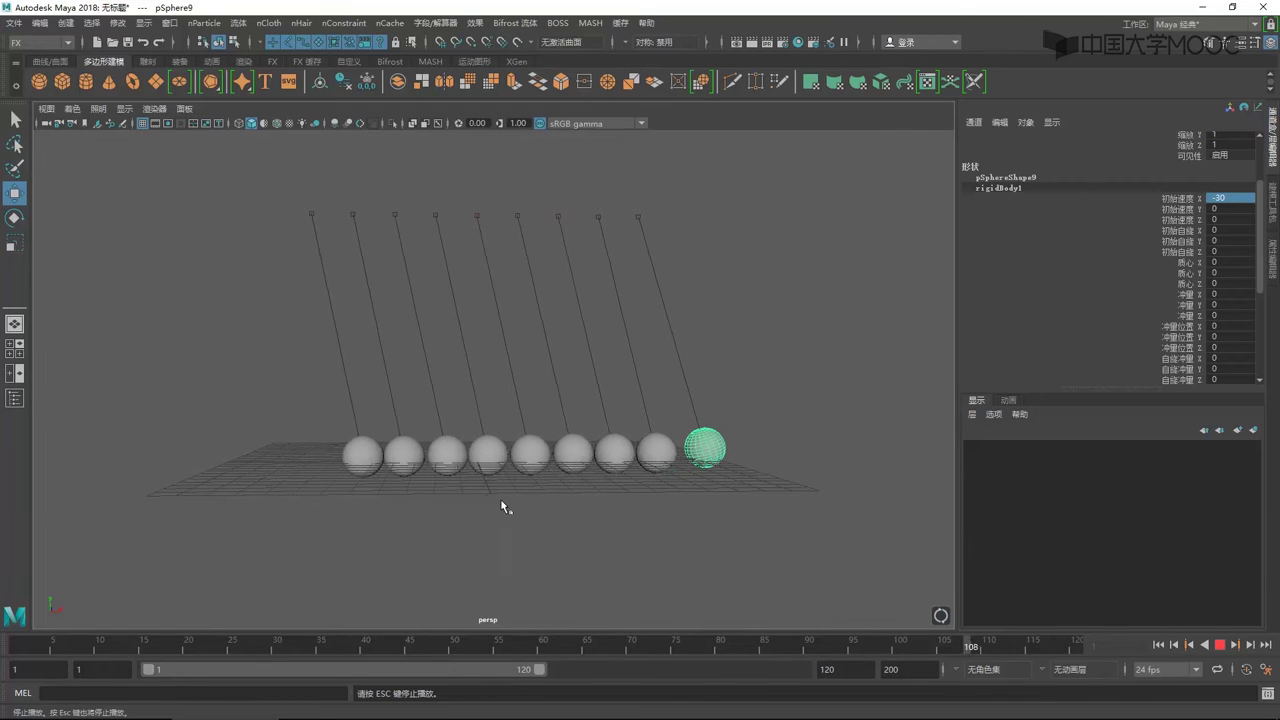
left_click(1219, 645)
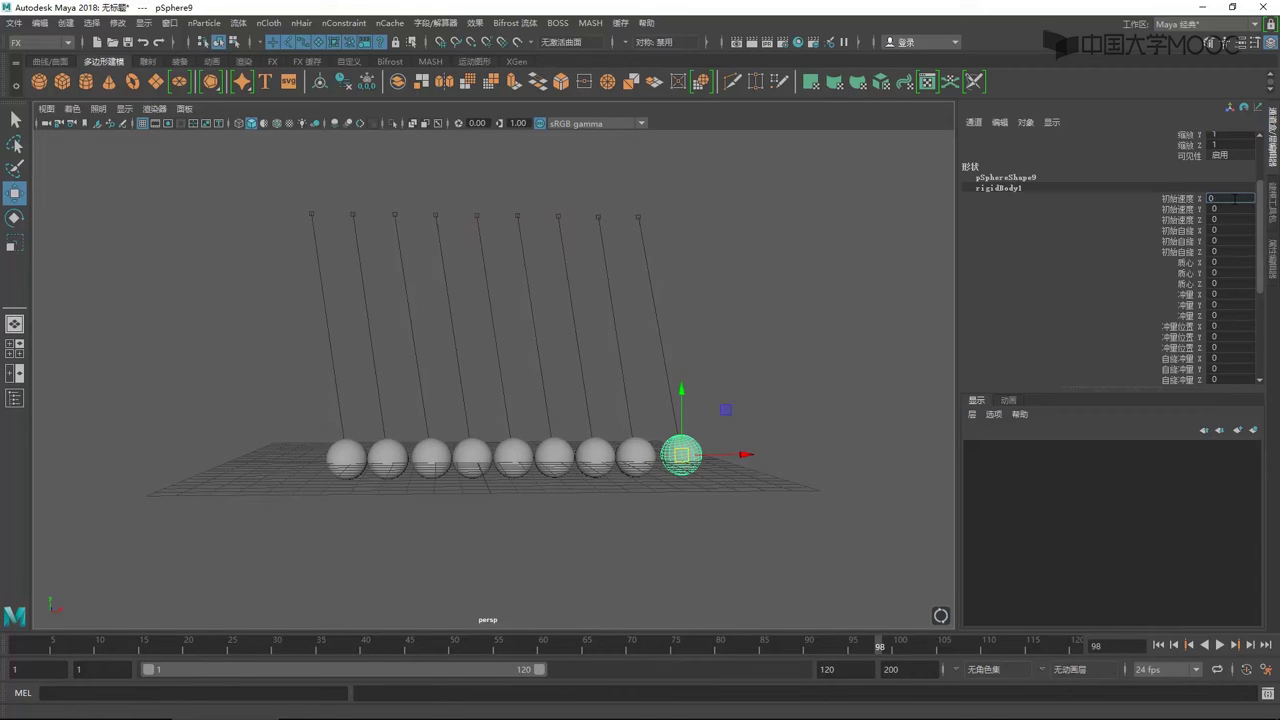
Reset the end sphere's initial velocity X to 0 at frame 1 and move the sphere to X 20, Y 12 in the front view
left_click(6, 648)
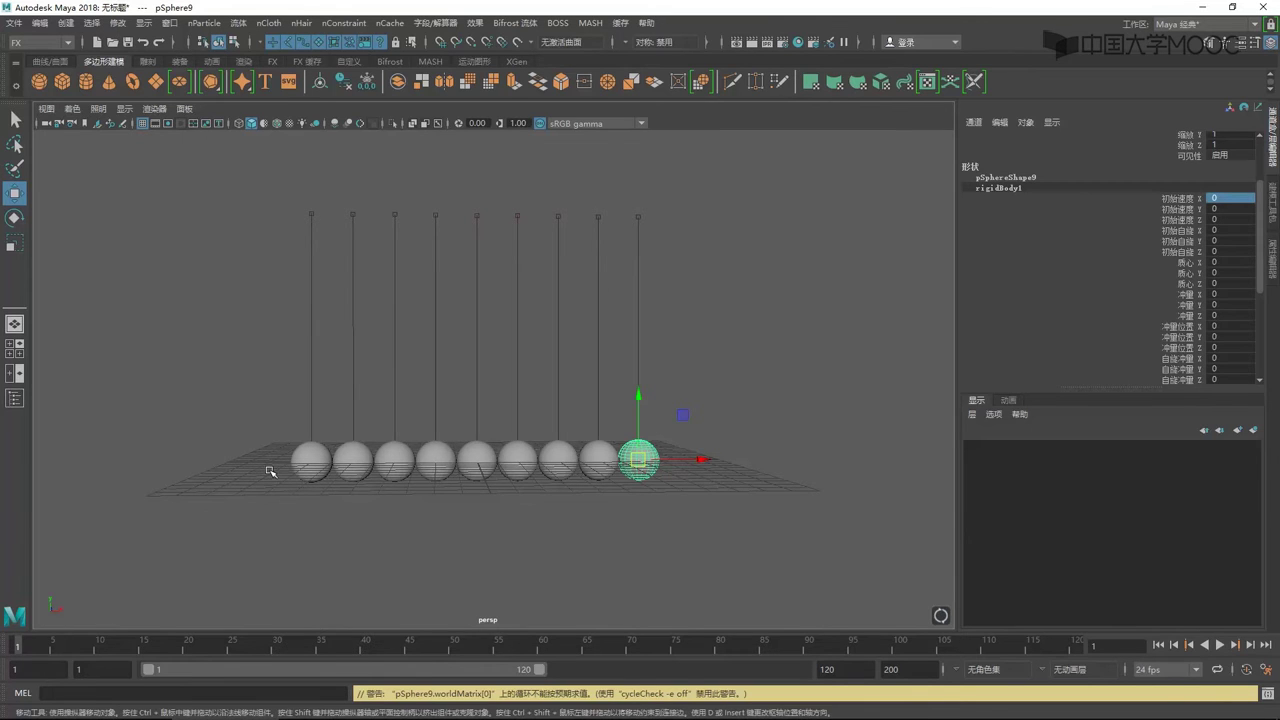
key("space")
key("space")
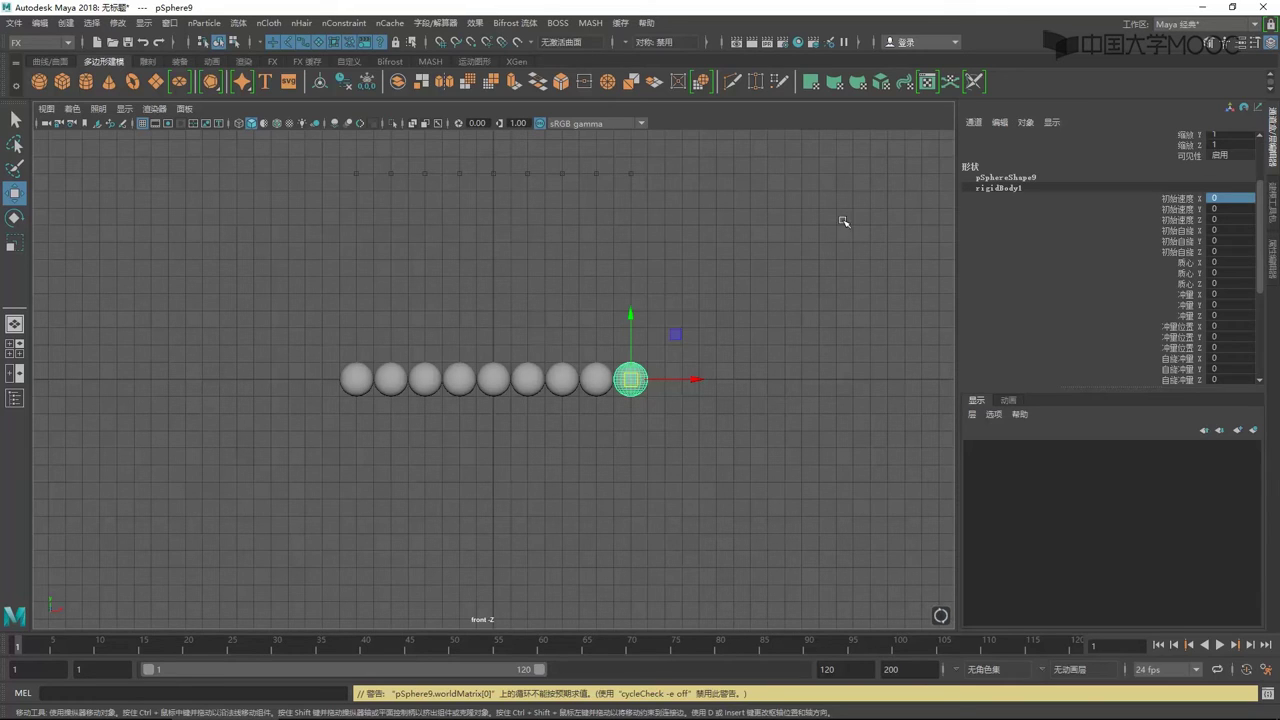
scroll(1130, 346, "up", 3)
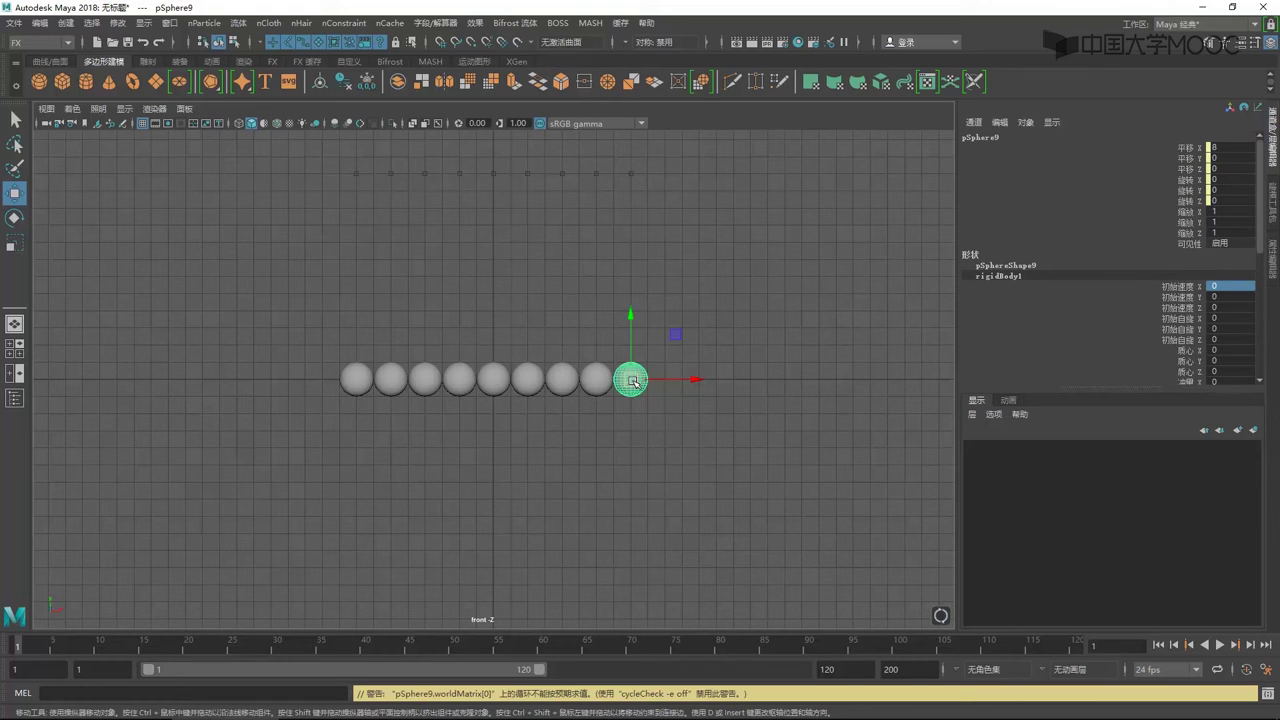
mouse_move(633, 381)
left_mouse_down()
mouse_move(682, 381)
mouse_move(803, 272)
mouse_move(841, 172)
left_mouse_up()
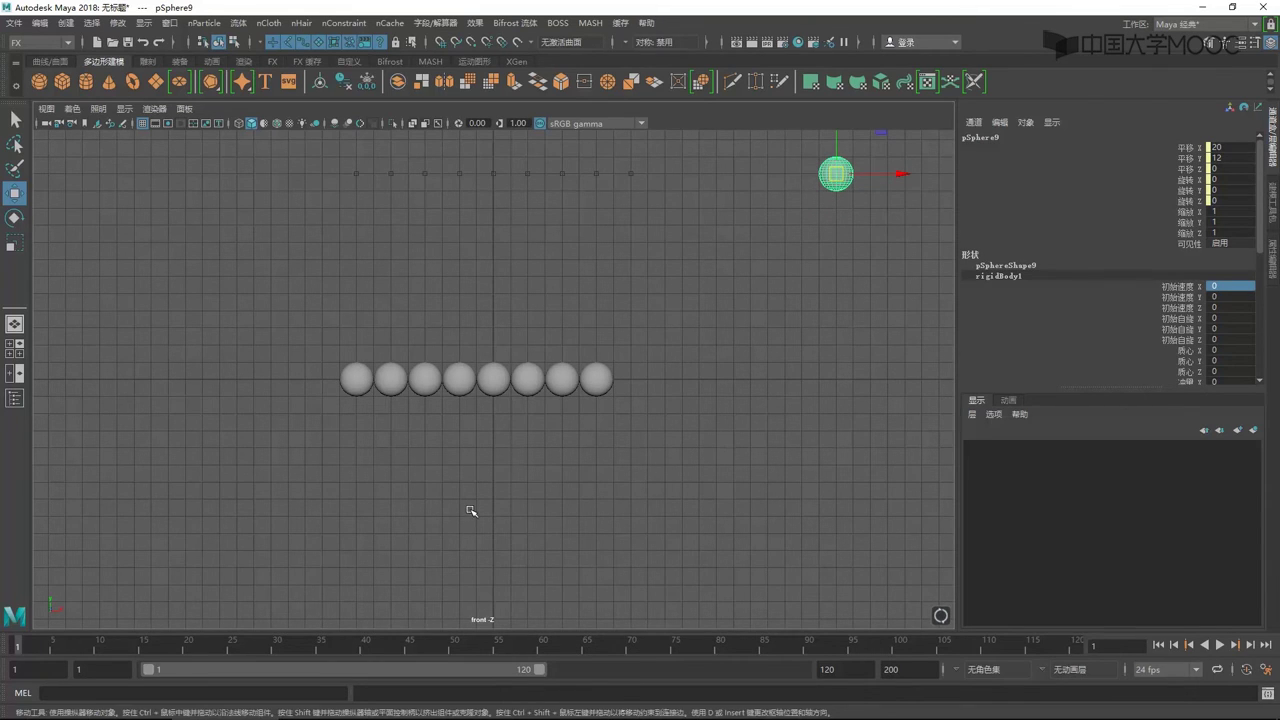
Play the simulation from the first frame in the perspective view to check the raised sphere's swing
key("space")
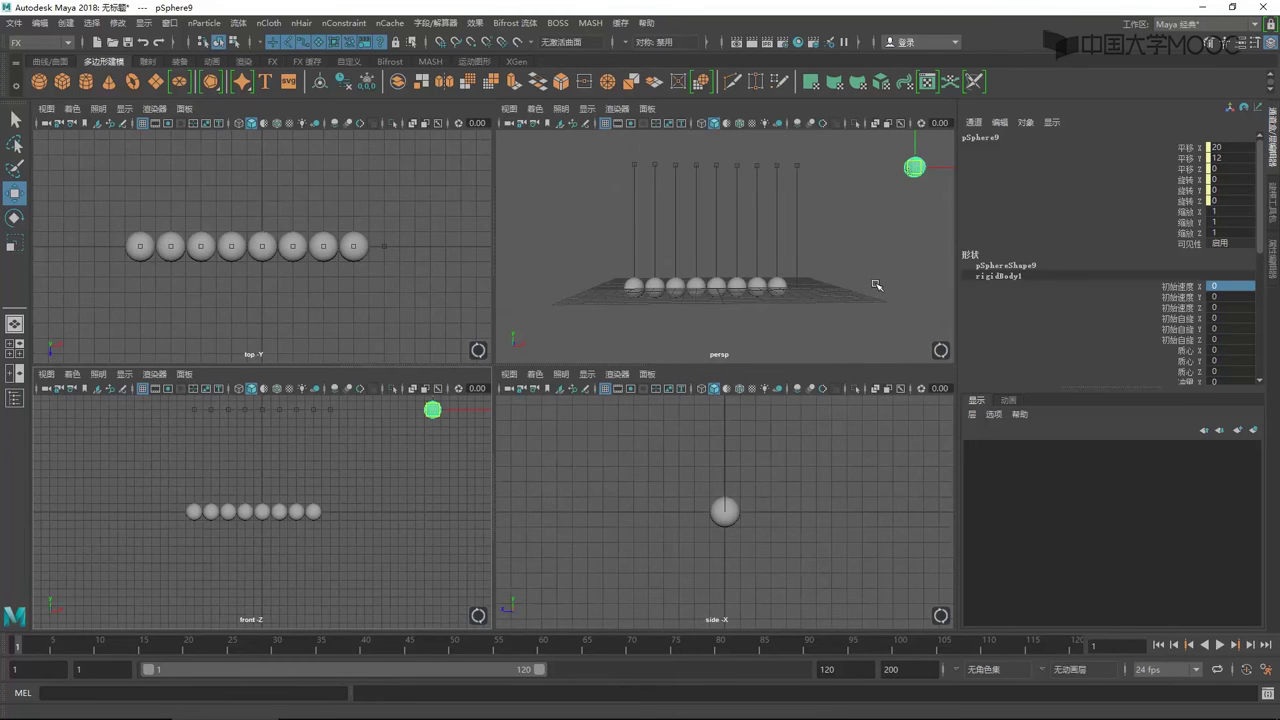
key("space")
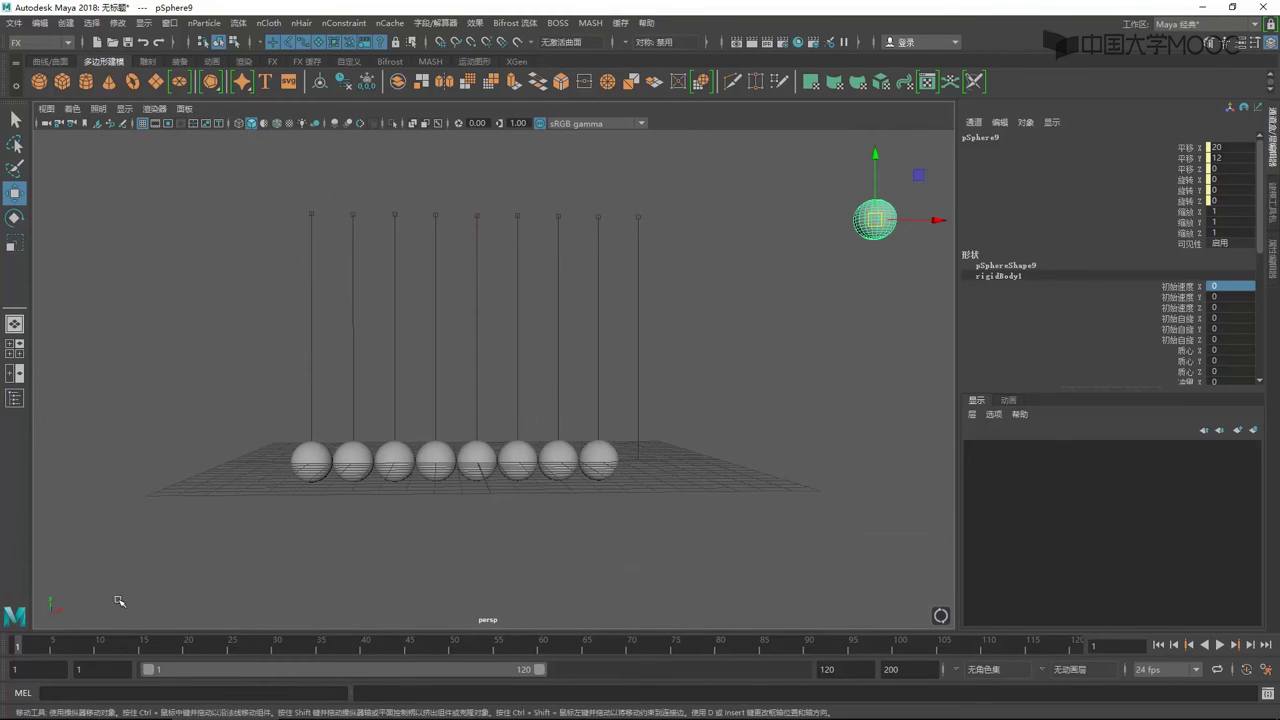
left_click(1158, 645)
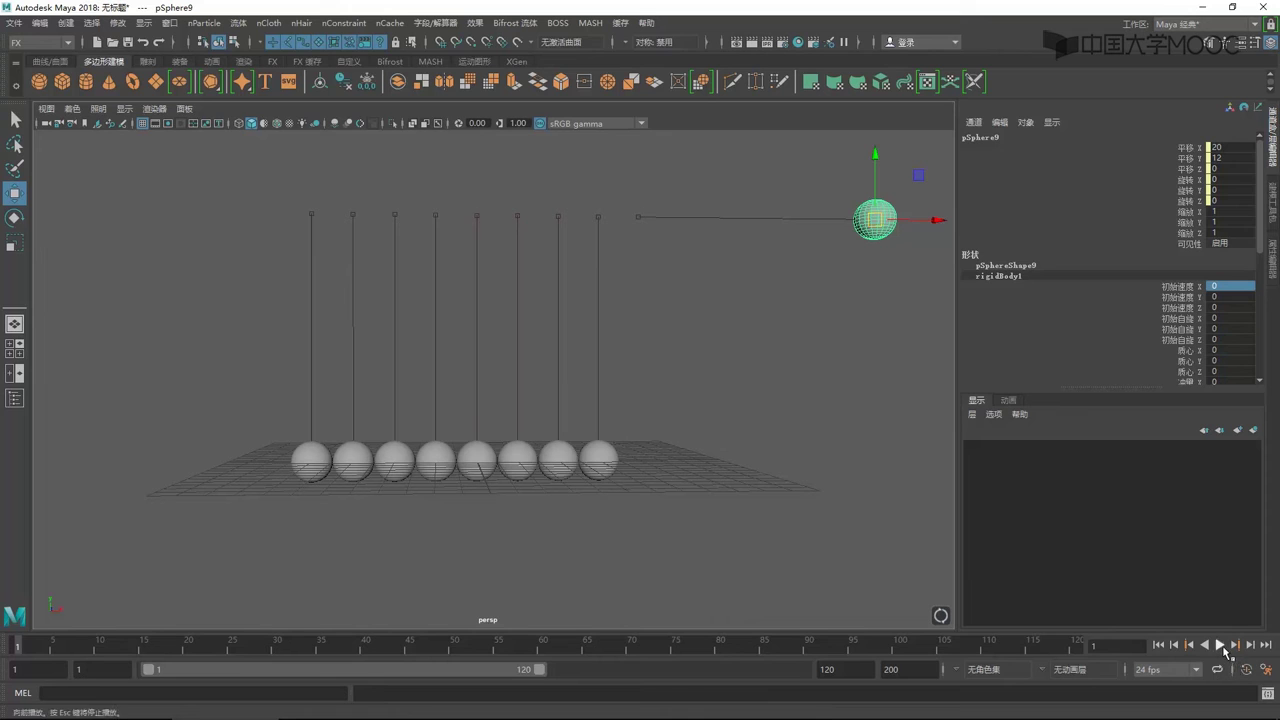
left_click(1221, 646)
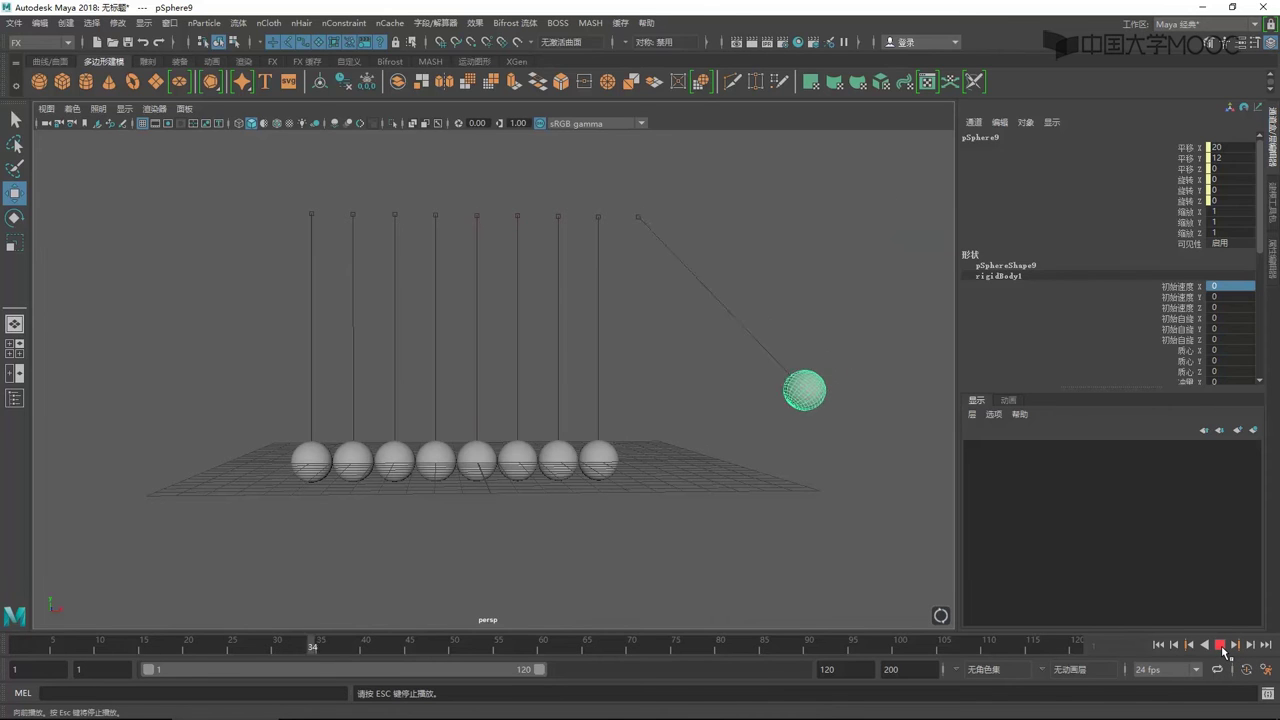